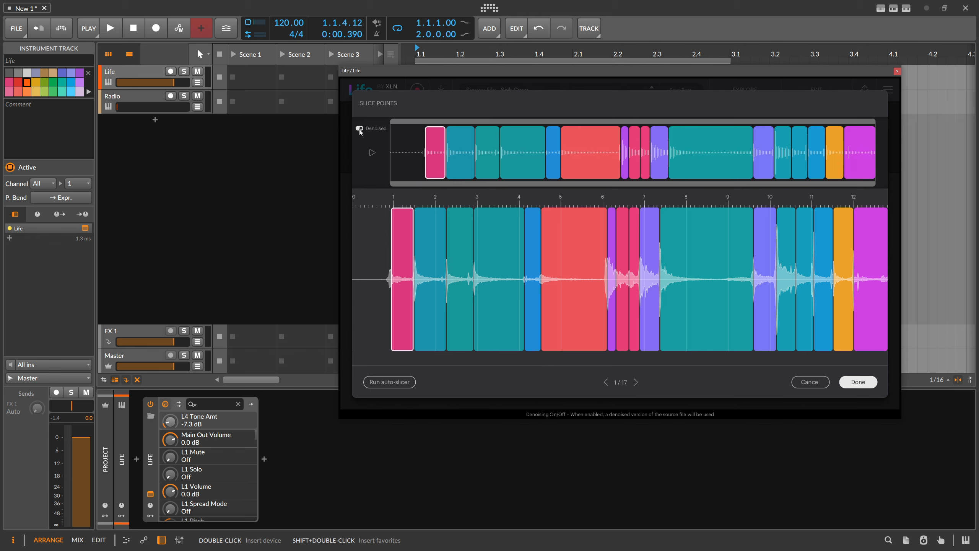
Step: Accept the slice points and randomize the beat repeatedly while playing it
left_click(858, 382)
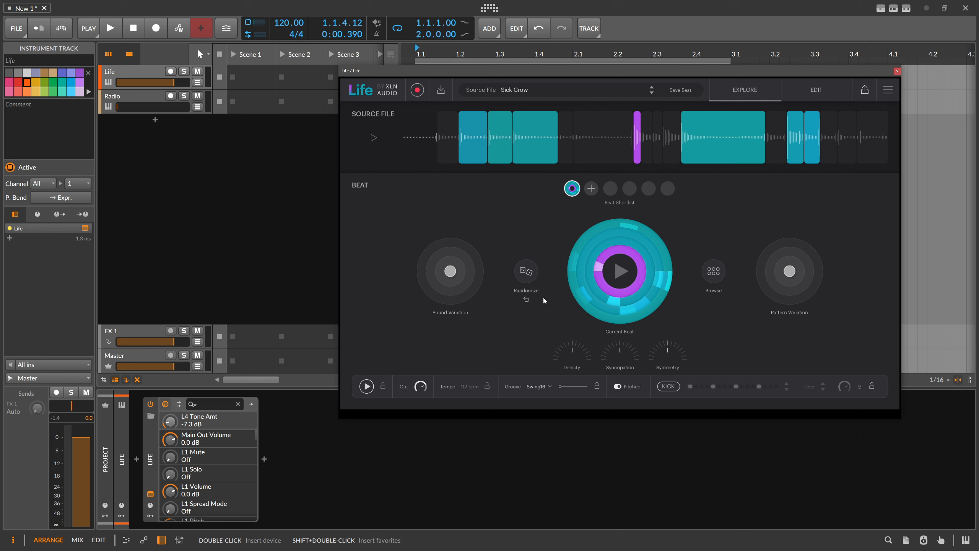
left_click(529, 274)
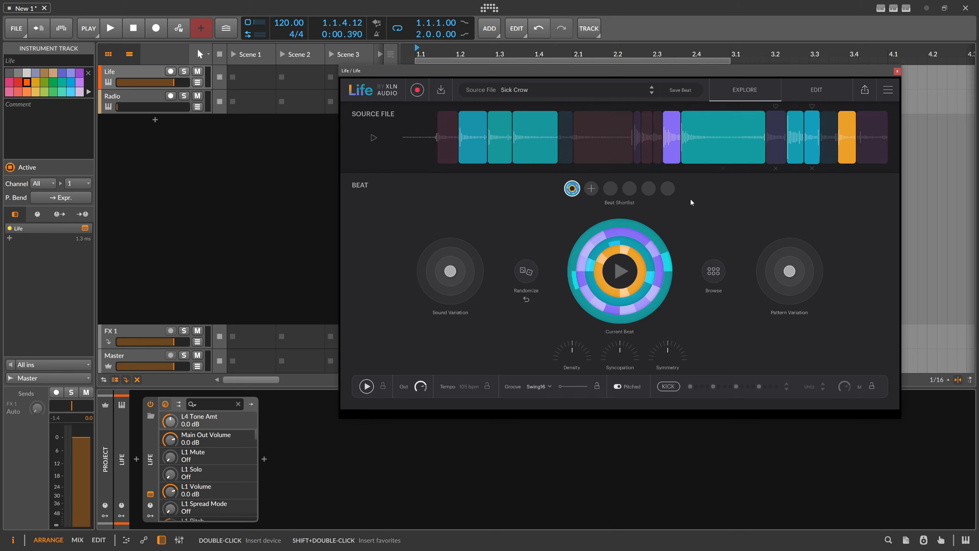
left_click(530, 276)
left_click(531, 273)
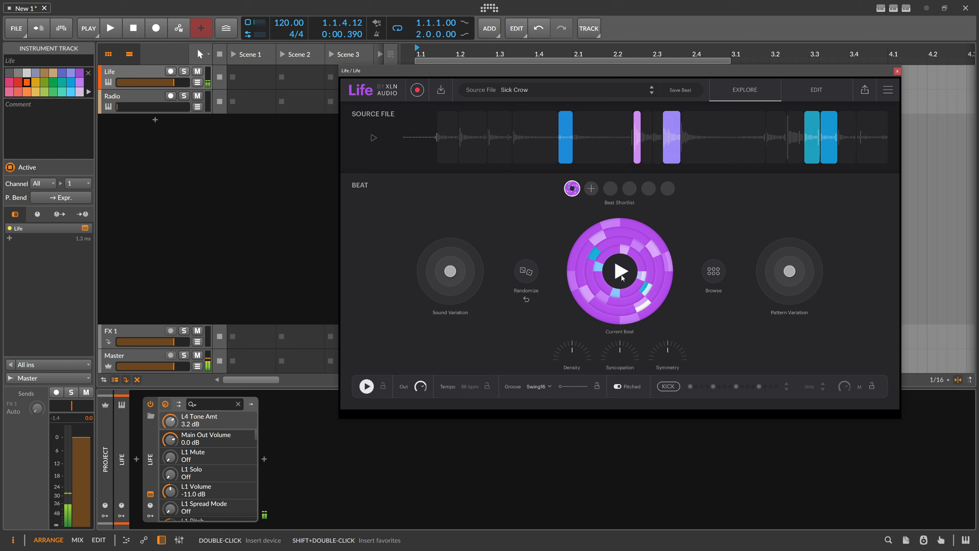
left_click(530, 273)
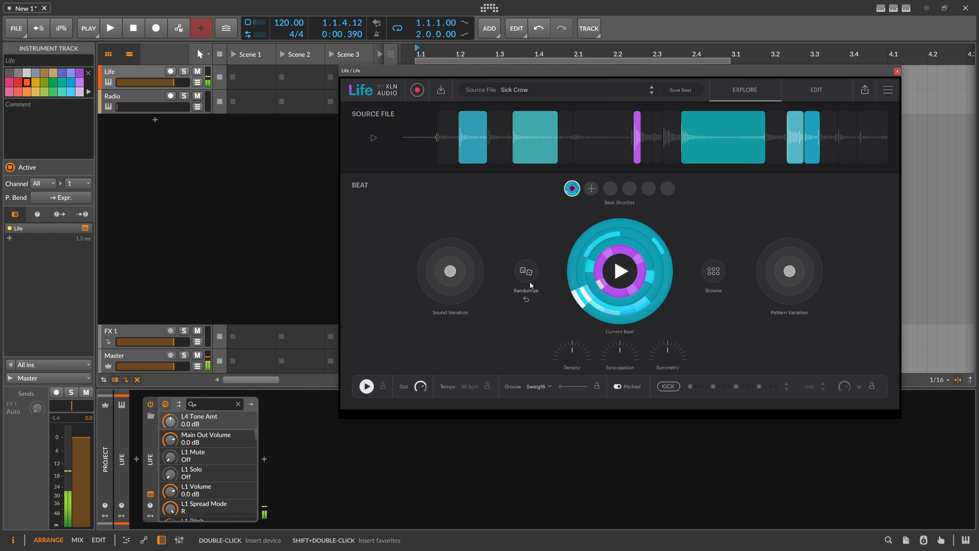
left_click(526, 271)
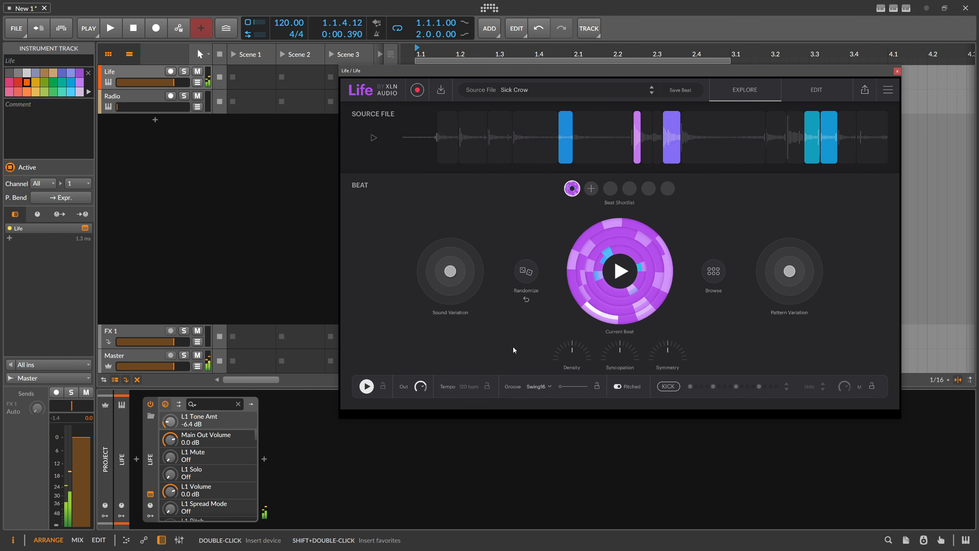
left_click(526, 271)
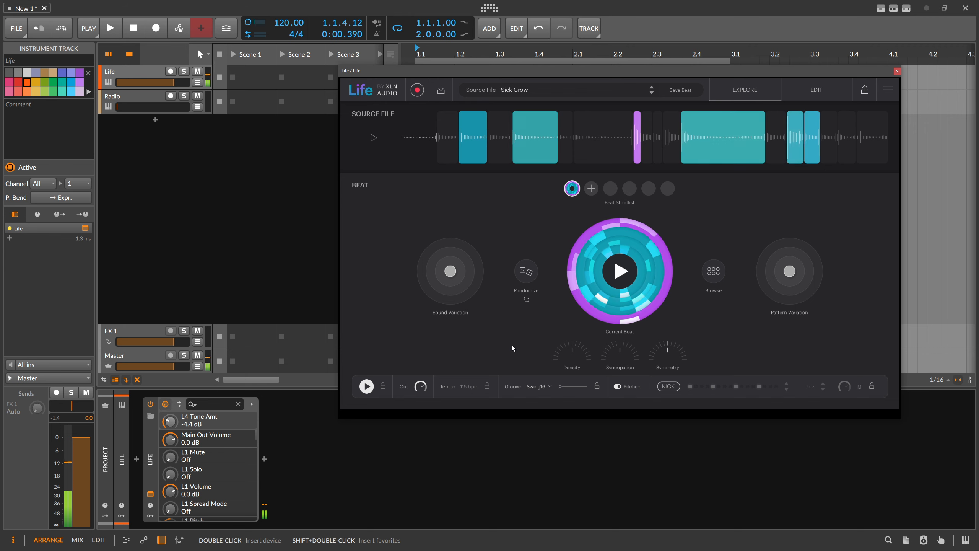
left_click(525, 272)
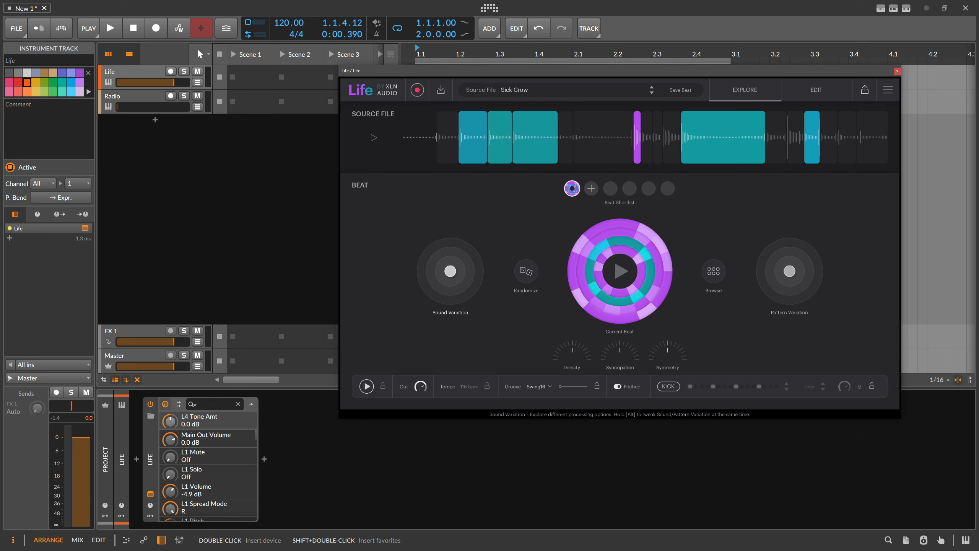
Step: Shift the beat's sound variation slightly off centre and explore its pattern variation, returning that to the centre
left_click_drag(454, 273, 450, 250)
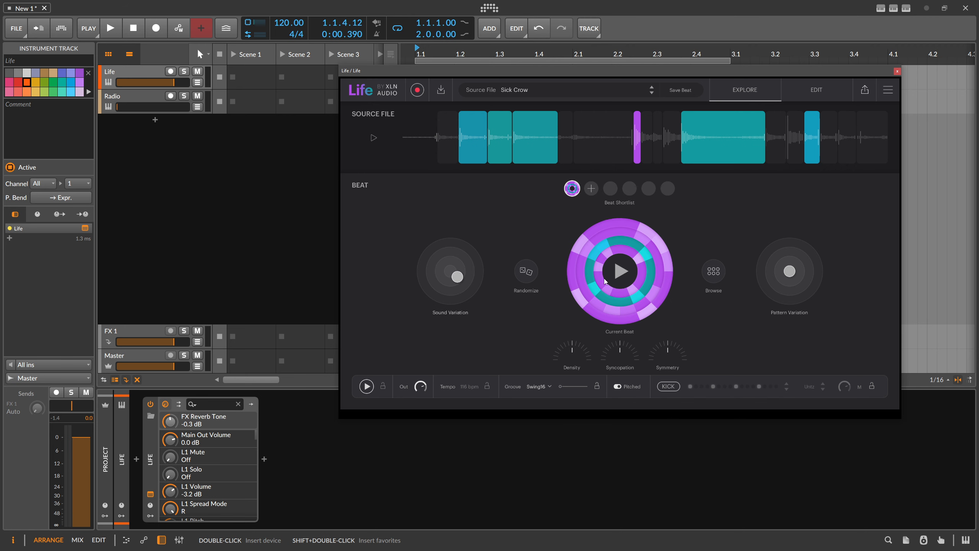
mouse_move(458, 276)
left_mouse_down()
mouse_move(429, 284)
mouse_move(427, 255)
mouse_move(460, 245)
mouse_move(477, 274)
mouse_move(451, 293)
mouse_move(433, 288)
mouse_move(424, 260)
mouse_move(466, 255)
mouse_move(453, 271)
left_mouse_up()
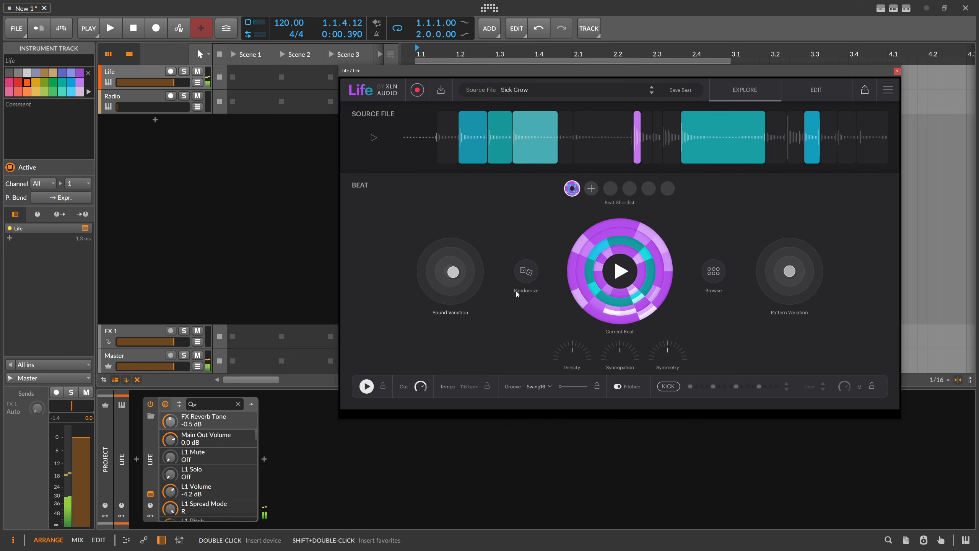
mouse_move(789, 271)
left_mouse_down()
mouse_move(765, 284)
mouse_move(776, 251)
mouse_move(794, 243)
mouse_move(814, 261)
mouse_move(810, 282)
mouse_move(781, 290)
mouse_move(790, 271)
left_mouse_up()
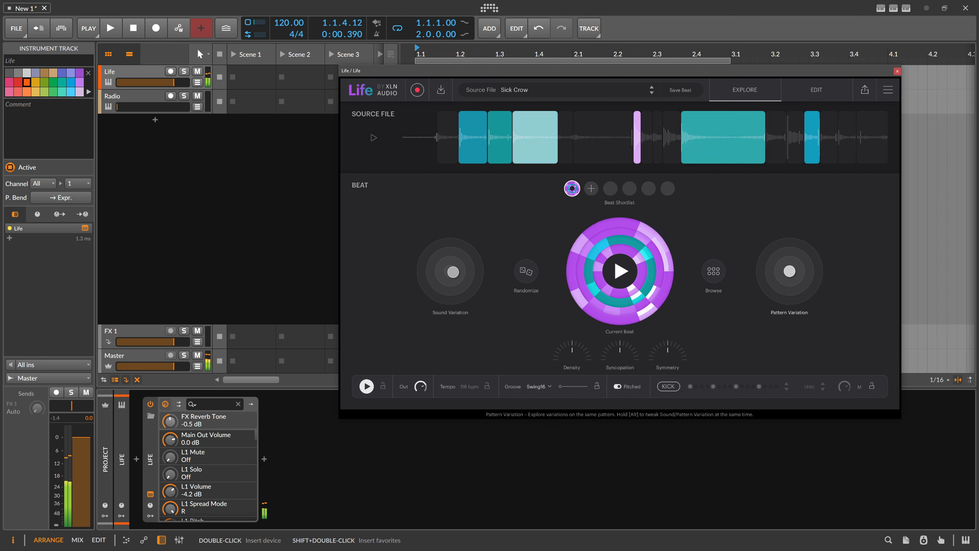
Step: Browse the generated beats, audition the third one in the first row, and choose the last one in that row
left_click(713, 272)
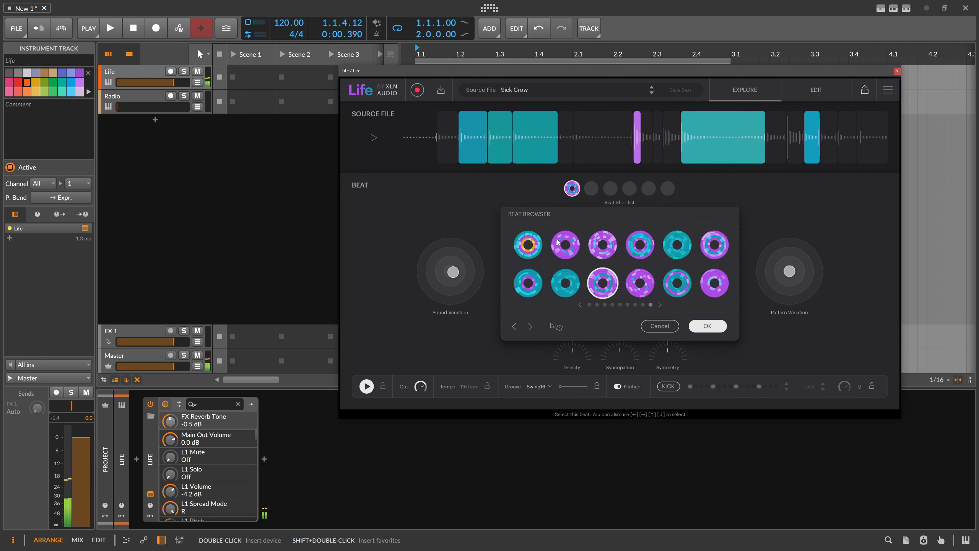
left_click(601, 243)
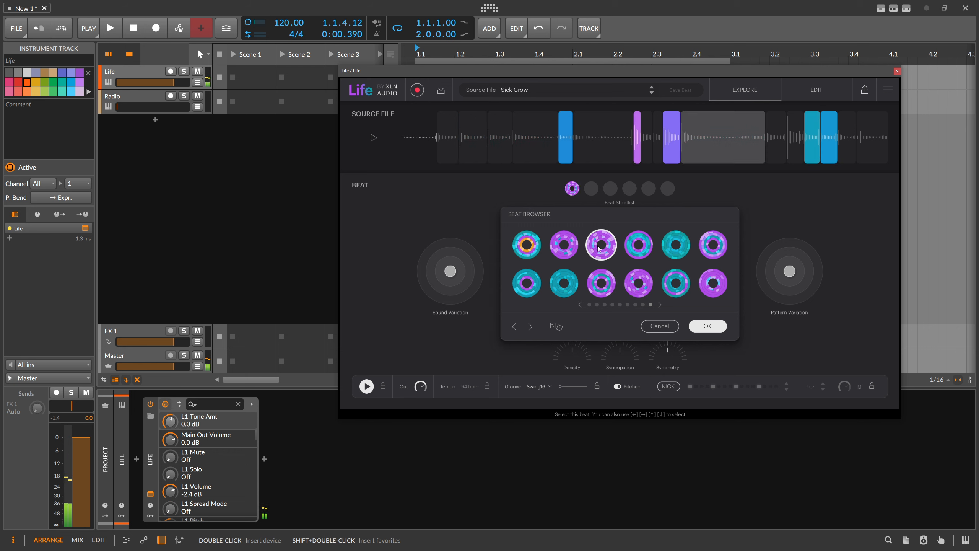
left_click(713, 253)
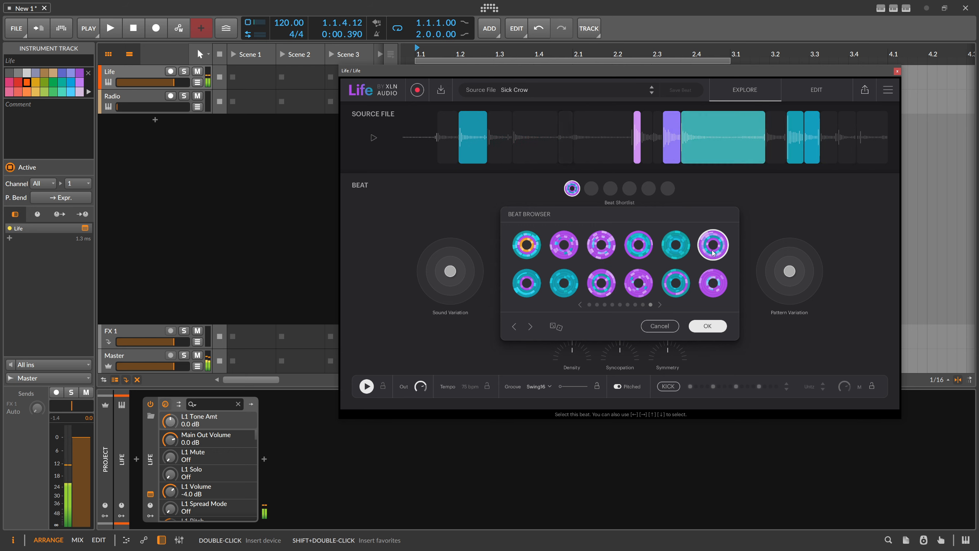
left_click(703, 327)
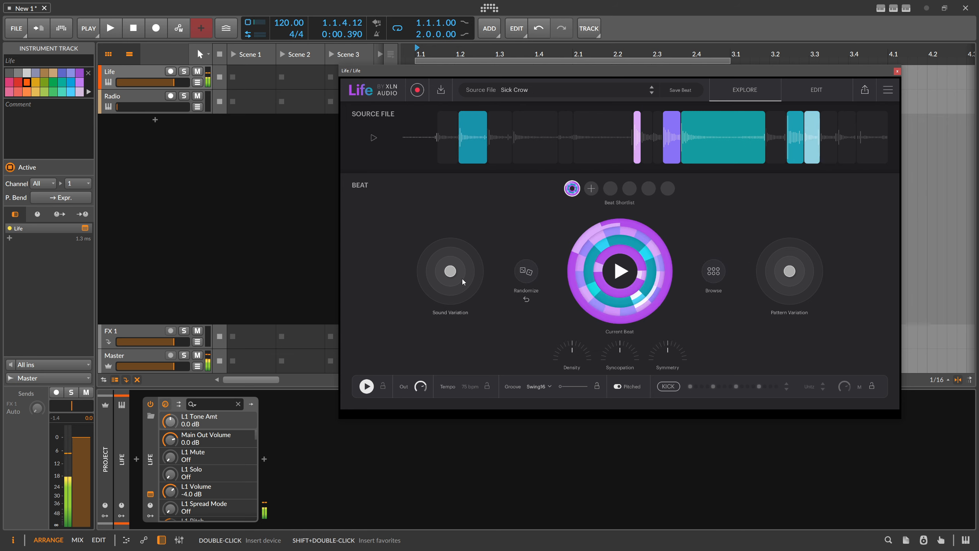
Step: Adjust the sound variation slightly, set the density to 33%, and raise the syncopation and symmetry
left_click_drag(450, 272, 464, 247)
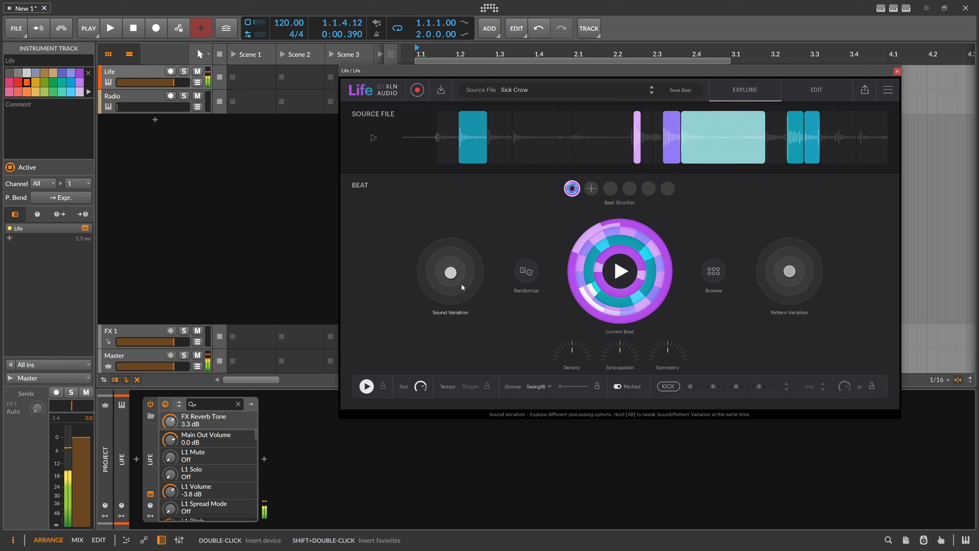
left_click_drag(572, 349, 572, 329)
left_click_drag(620, 349, 619, 334)
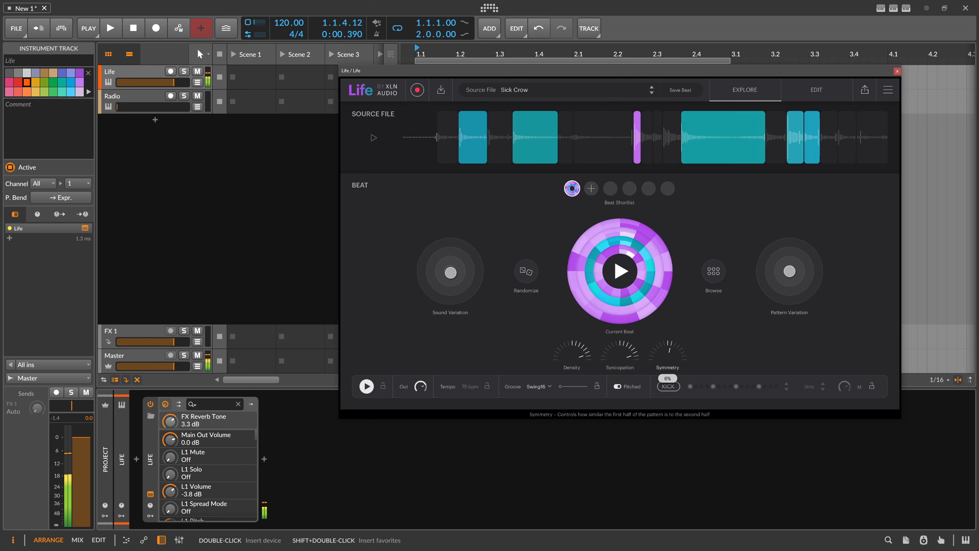
left_click_drag(672, 357, 671, 325)
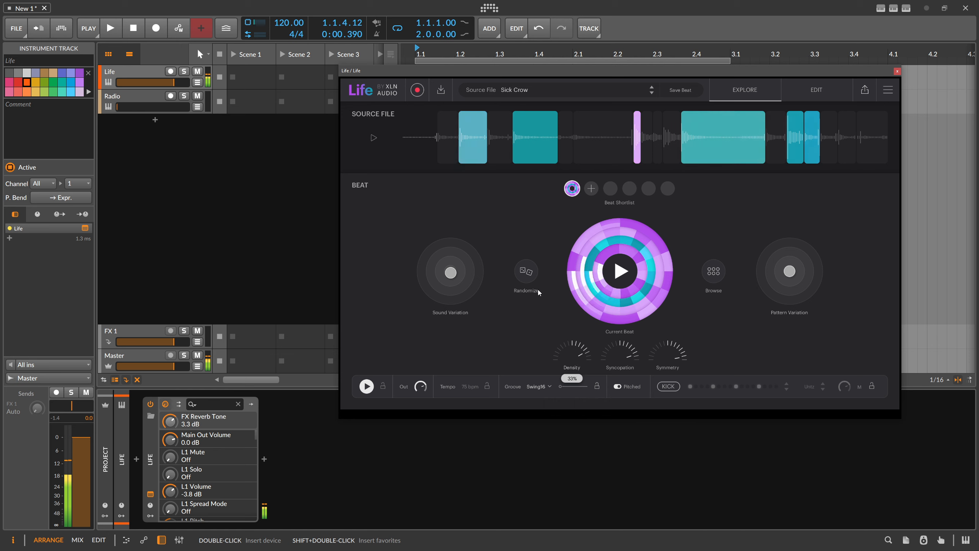
Step: Randomize a new beat, raise its syncopation and set its density to about 25%
left_click(526, 271)
left_click_drag(572, 354, 572, 328)
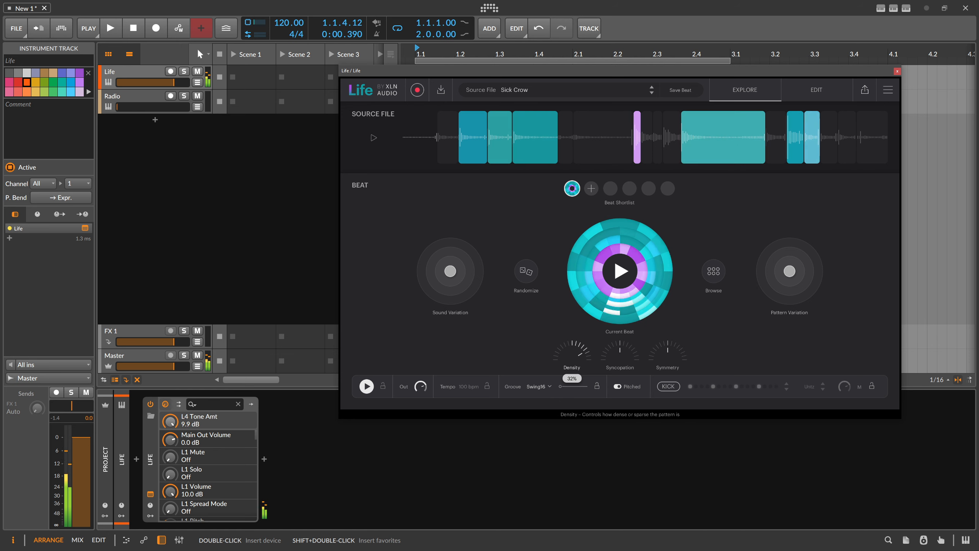
left_click_drag(623, 354, 623, 328)
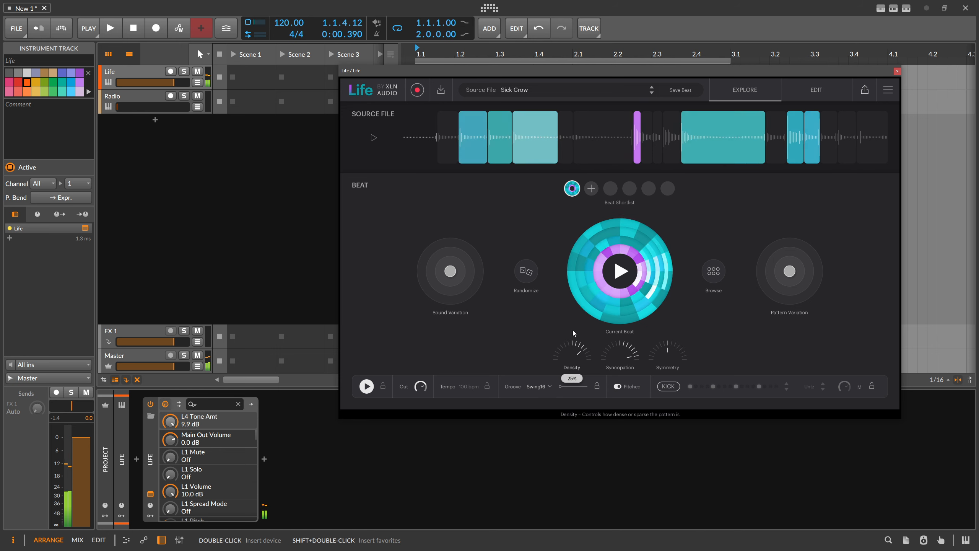
Step: Randomize the beat again, set its density to about 36% and symmetry to about 41%, and raise the syncopation
left_click(528, 275)
left_click_drag(572, 357, 572, 332)
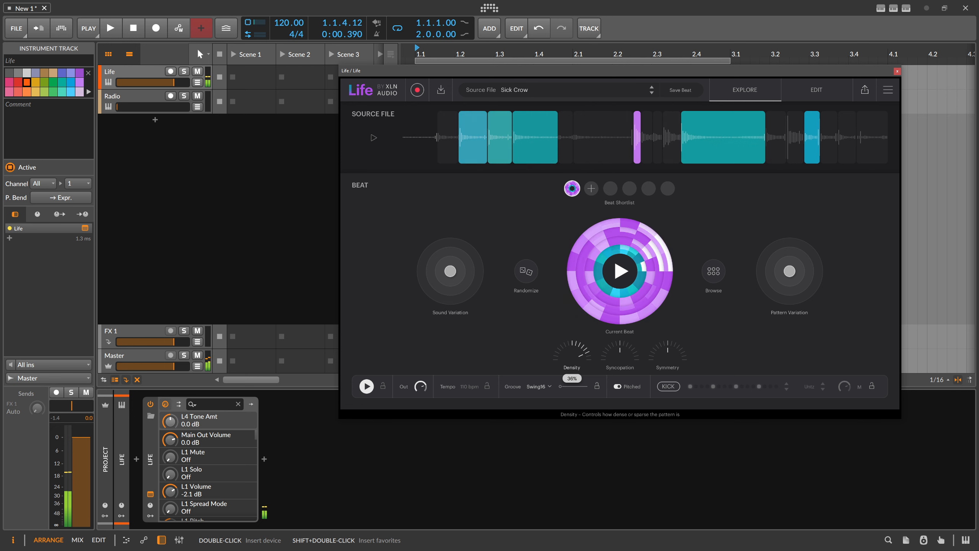
left_click_drag(618, 354, 618, 330)
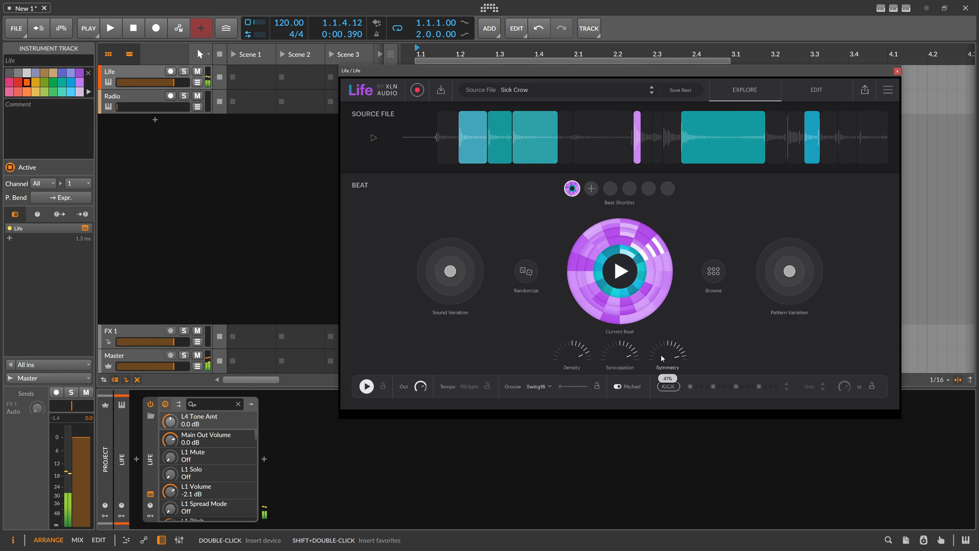
Step: Move the sound variation well off centre and fill the beat shortlist with this beat and randomized ones, four in total
left_click_drag(450, 271, 428, 288)
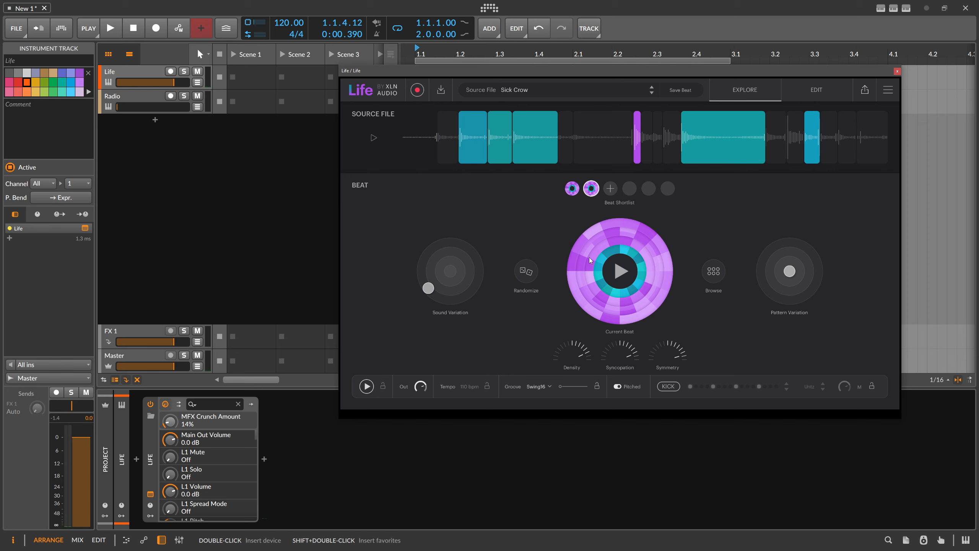
left_click(591, 189)
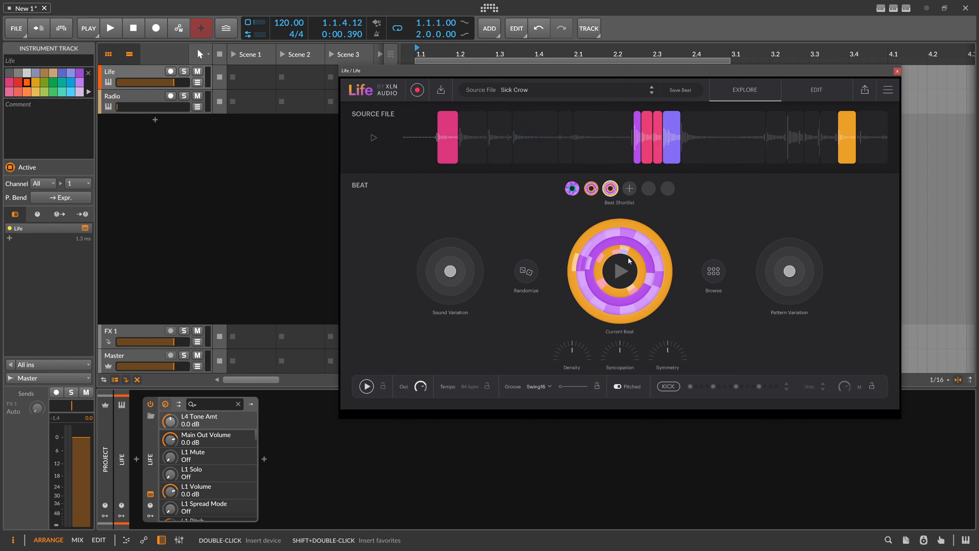
left_click(526, 271)
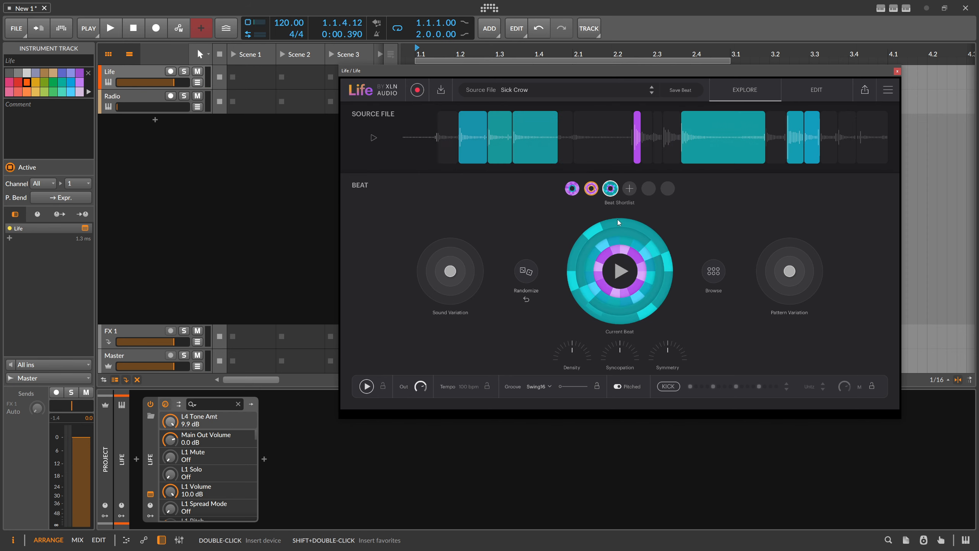
Step: Play and compare the first, second and third beats in the shortlist, ending on the third
left_click(572, 189)
left_click(591, 189)
left_click(622, 271)
left_click(610, 189)
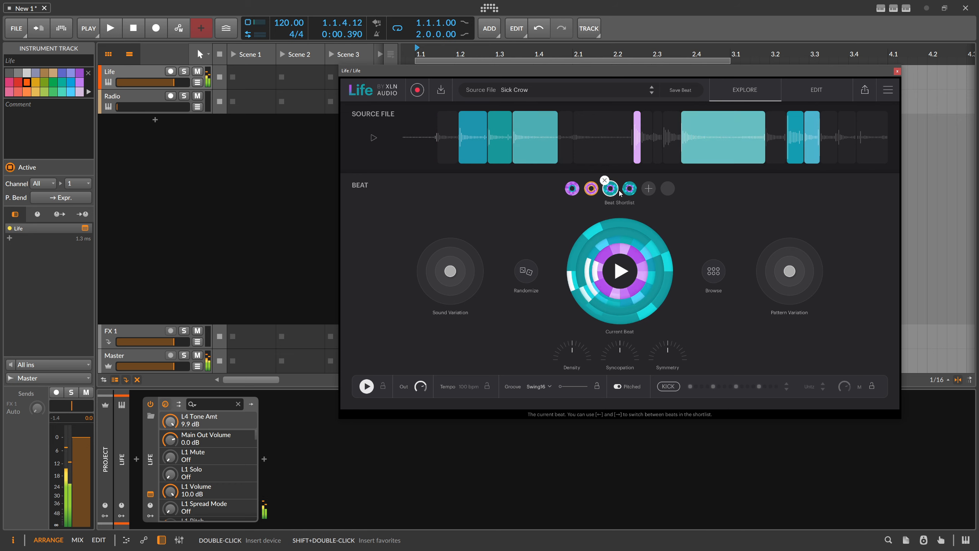
left_click(572, 189)
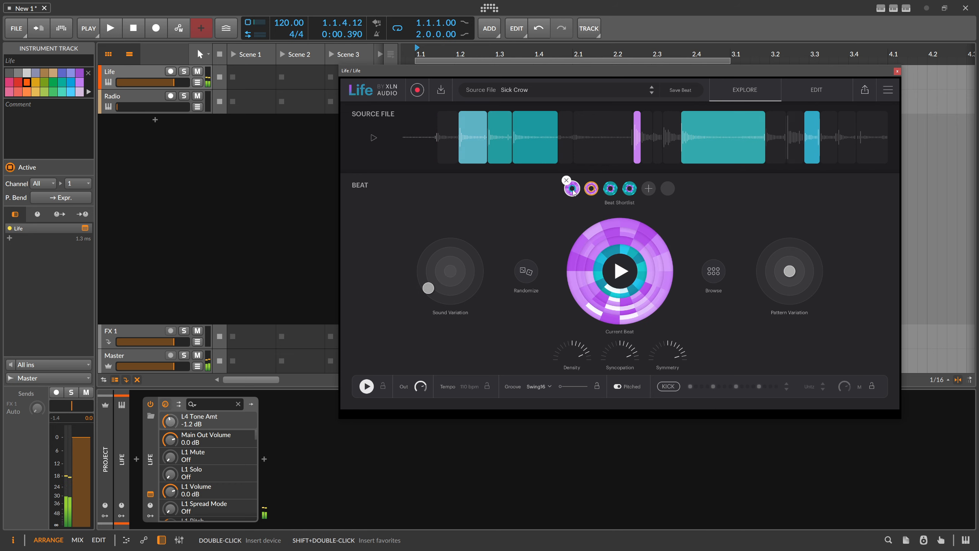
left_click(591, 189)
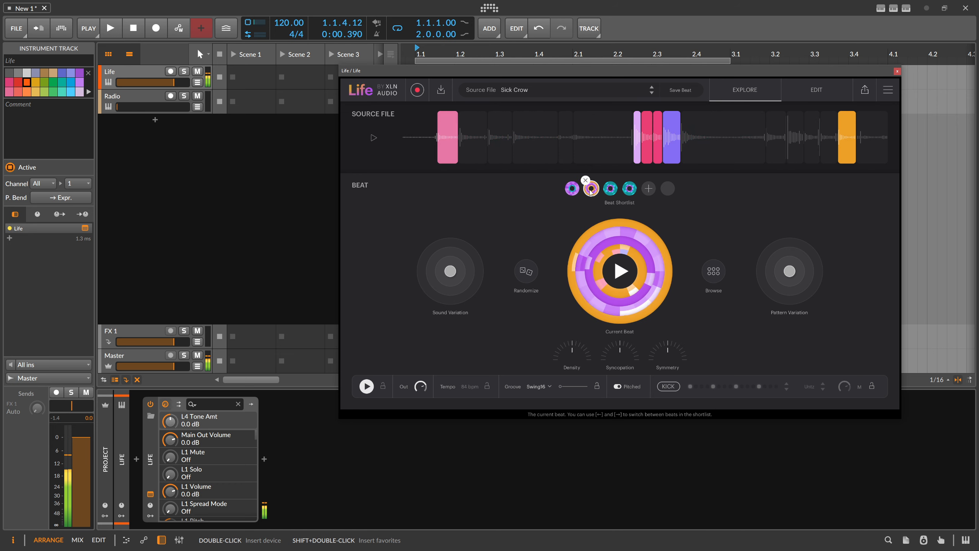
left_click(573, 191)
left_click(610, 189)
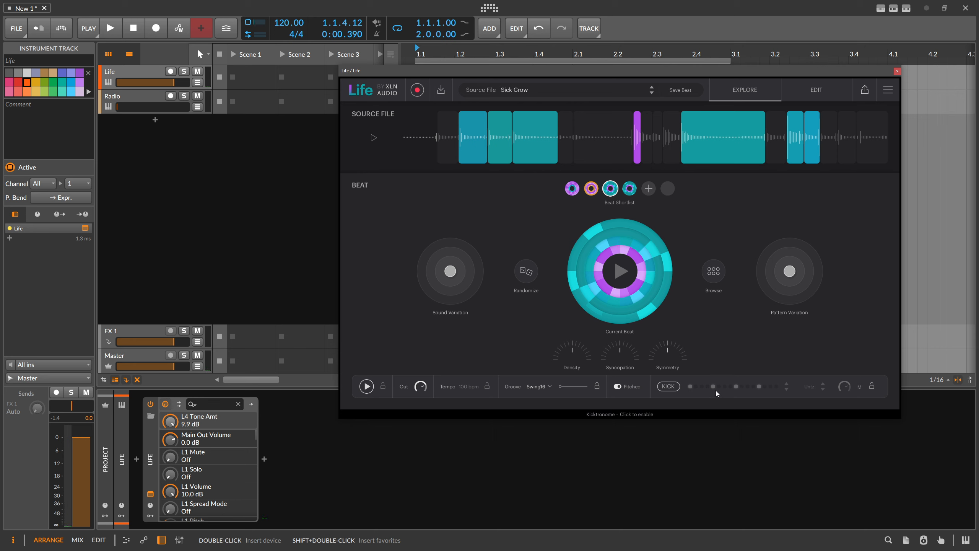
Step: Enable the Kicktronome and try the 909, 707 and Knock kick sounds before choosing Untz
left_click(670, 387)
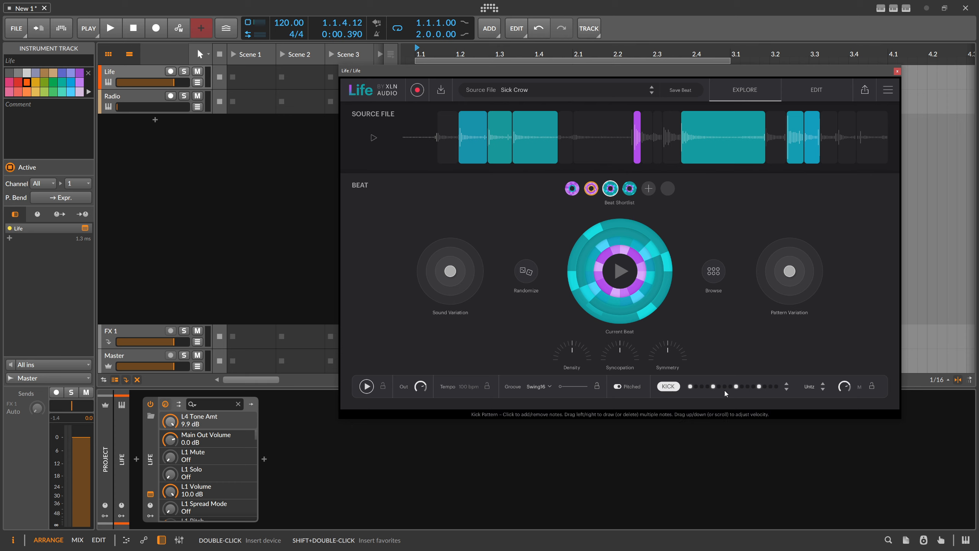
left_click(809, 386)
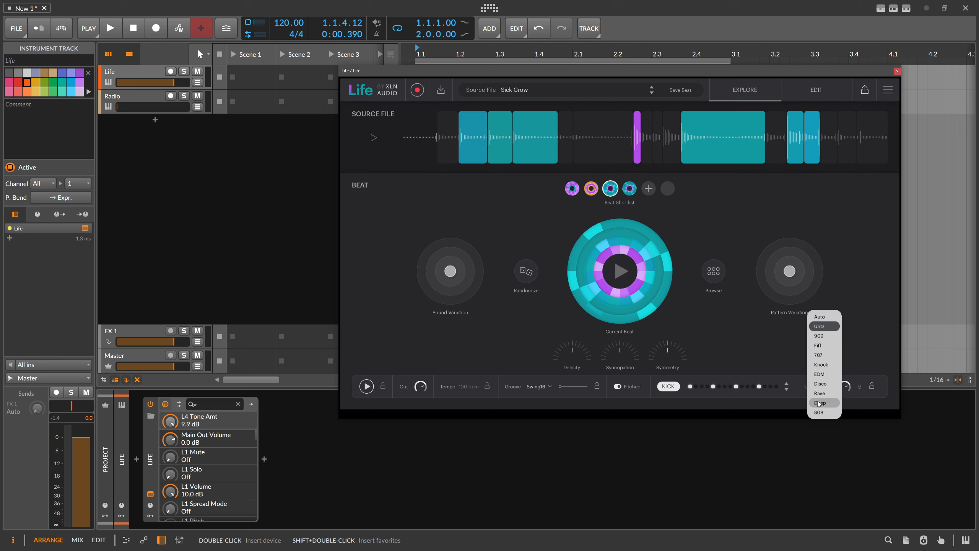
left_click(822, 338)
left_click(810, 387)
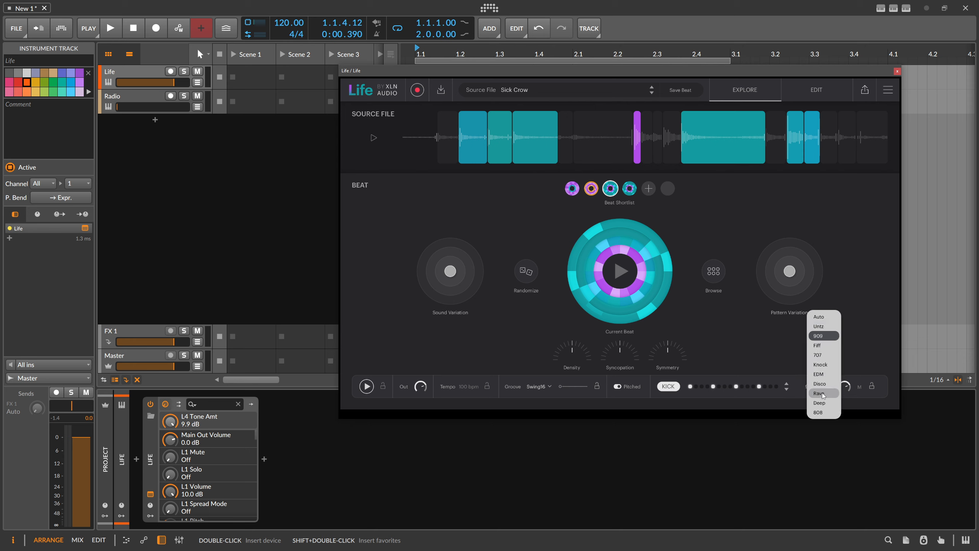
left_click(823, 355)
left_click(810, 387)
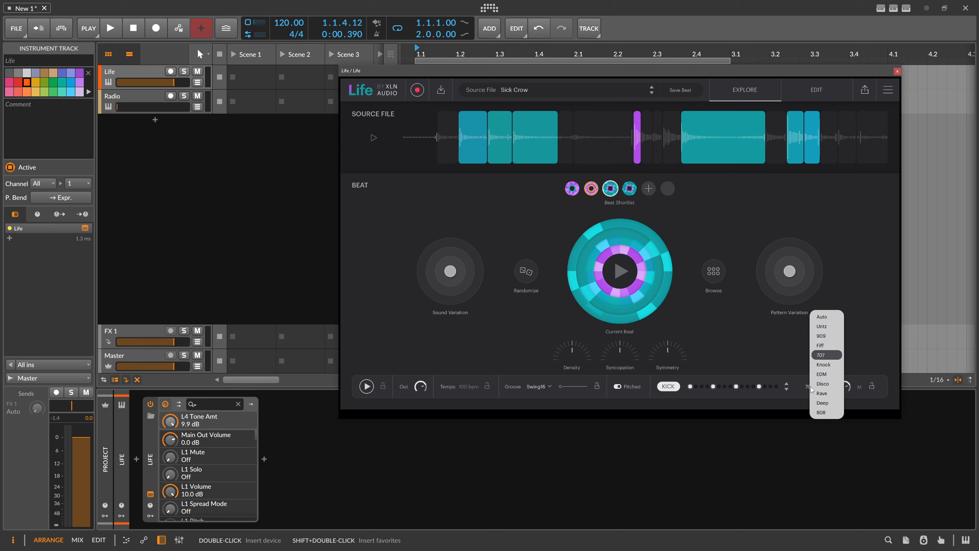
left_click(825, 366)
left_click(810, 387)
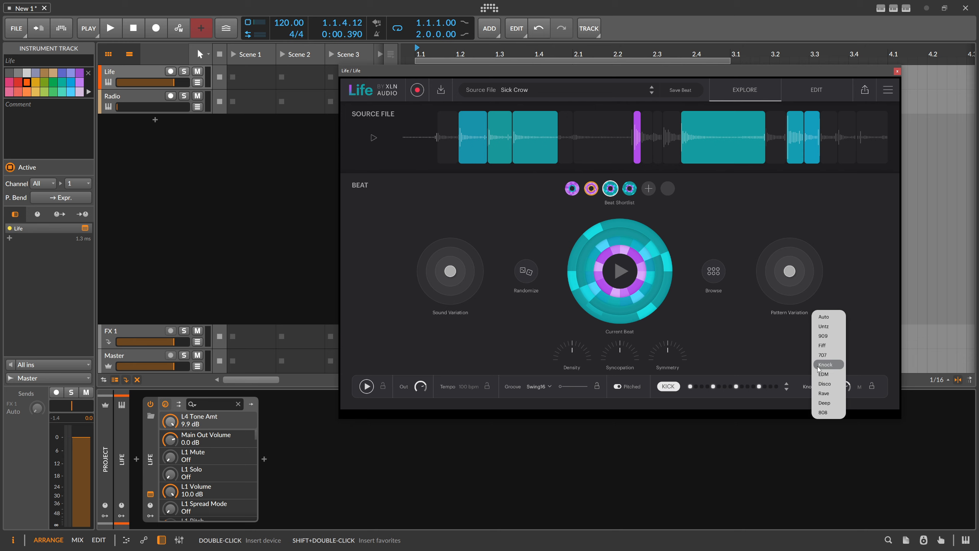
left_click(825, 327)
Step: Play the beat, add a kick hit on step 3 of the kick pattern, and change the kick sound to 909
left_click(372, 384)
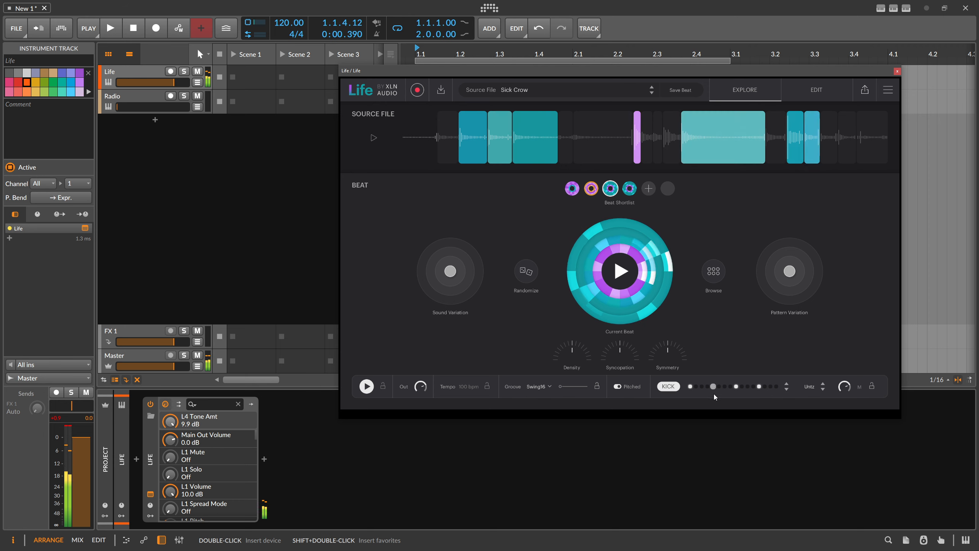
left_click(701, 385)
left_click(812, 387)
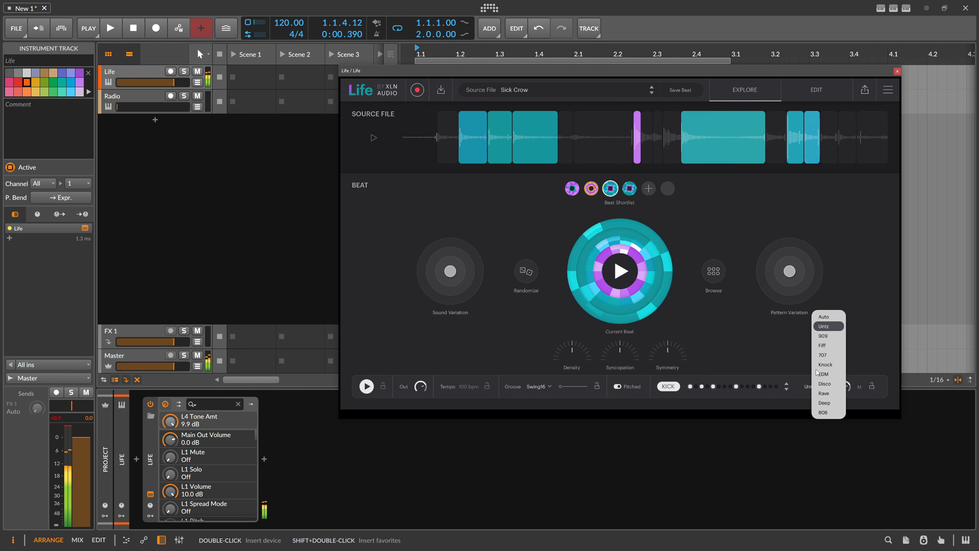
left_click(820, 335)
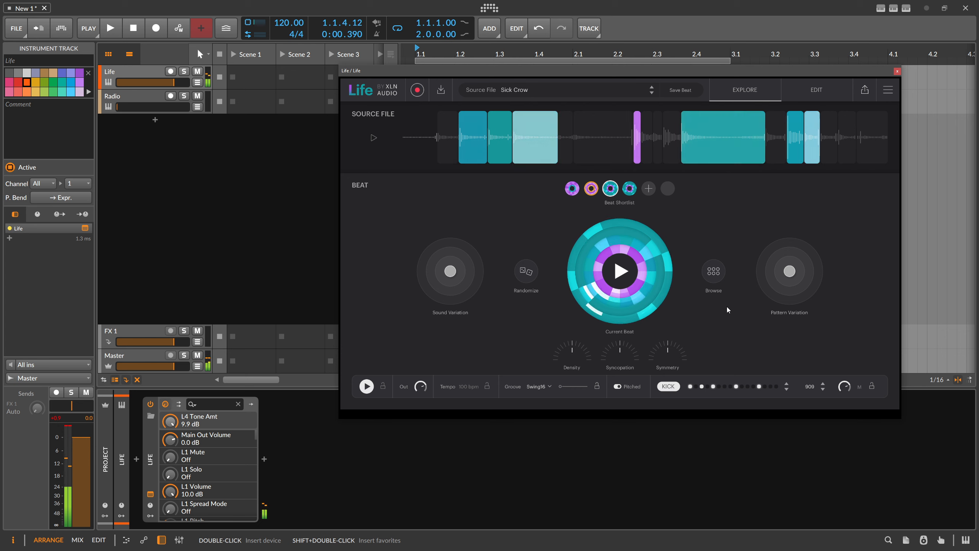
Step: Move the pattern variation well off centre, and randomize the beat in the Edit view
left_click_drag(789, 271, 795, 251)
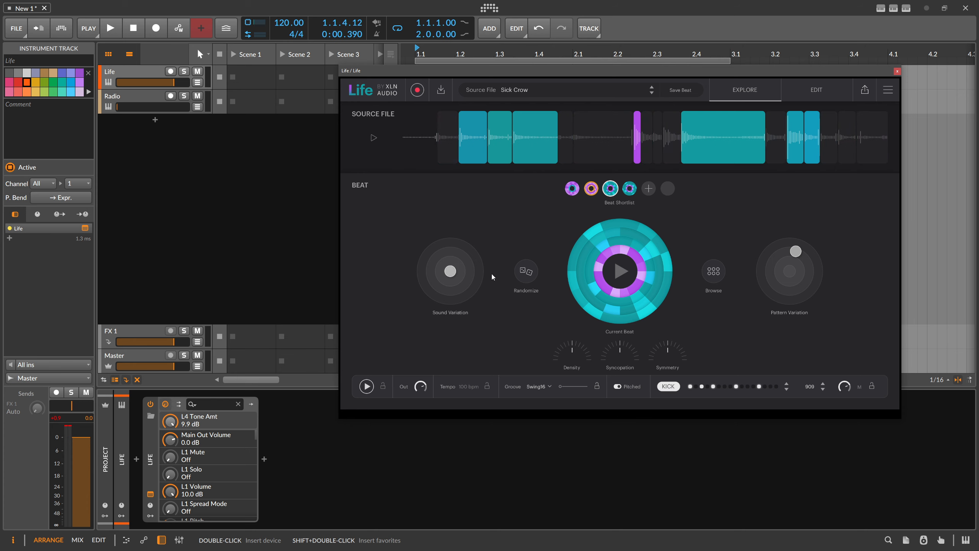
left_click(814, 93)
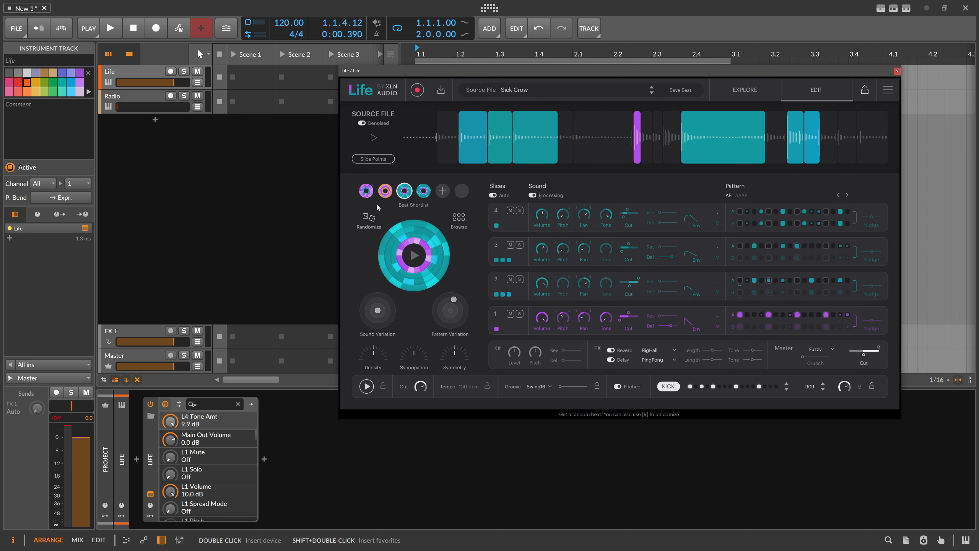
left_click(369, 228)
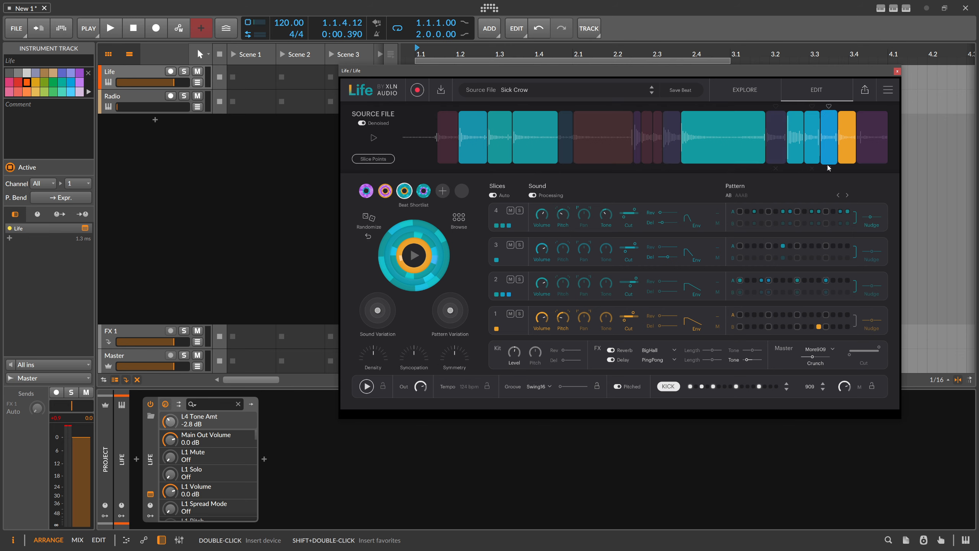
Step: Assign the orange source slice to layer 3 and add hits on steps 1, 4, 8 and 10 of its pattern A
left_click(517, 245)
left_click_drag(515, 245, 496, 259)
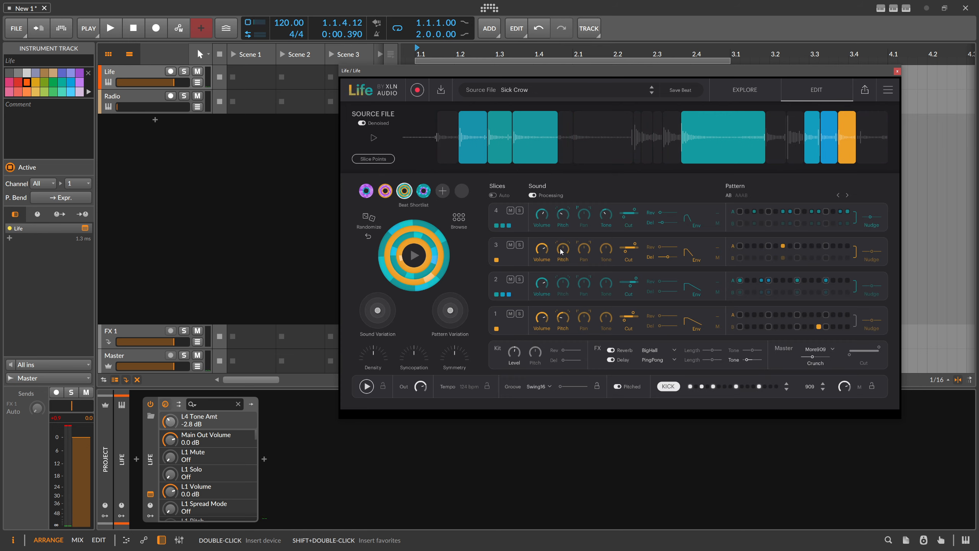
left_click(740, 246)
left_click(748, 246)
left_click(755, 247)
left_click(761, 247)
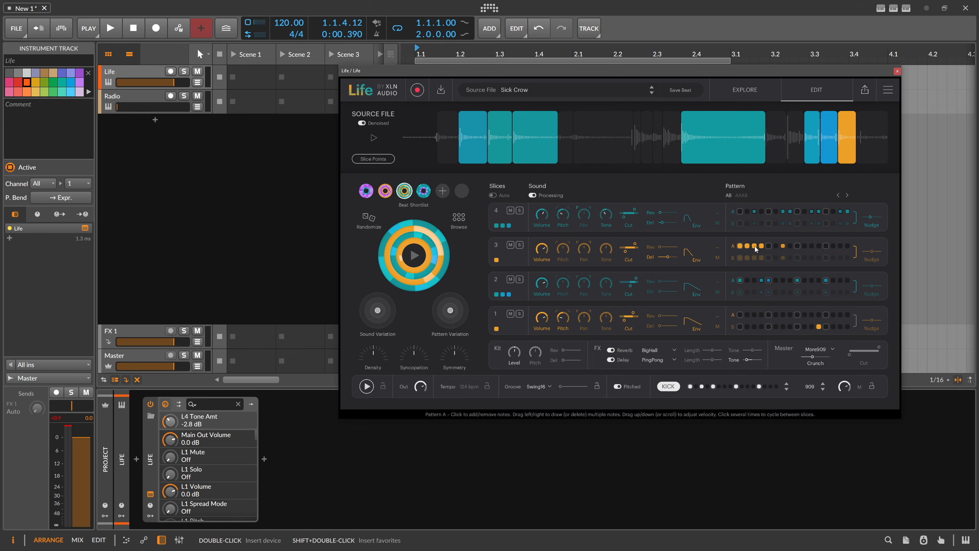
left_click(755, 246)
left_click(748, 247)
left_click(804, 246)
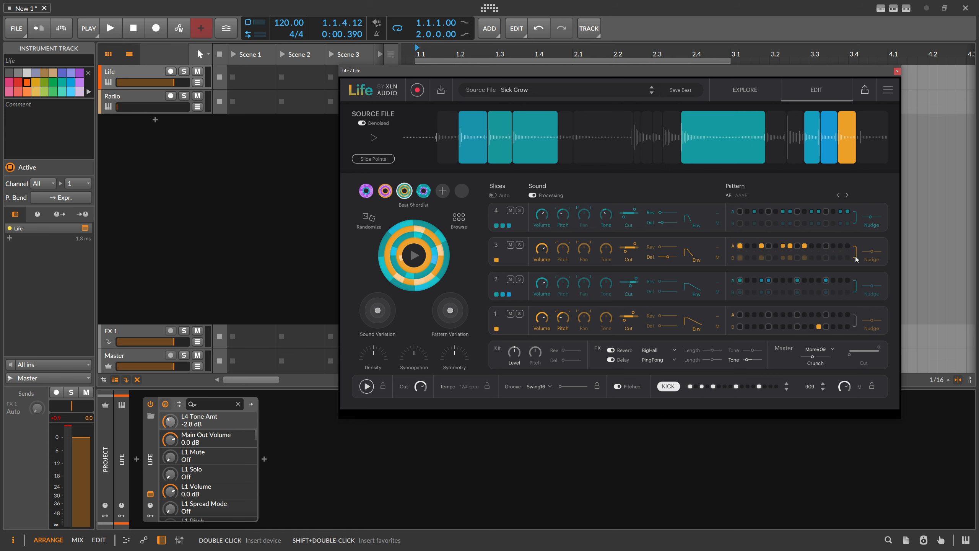
Step: Try an edit in layer 3's pattern B, relink it to pattern A, and try nudging the layer's timing
left_click(739, 257)
left_click(857, 256)
left_click_drag(871, 254, 872, 254)
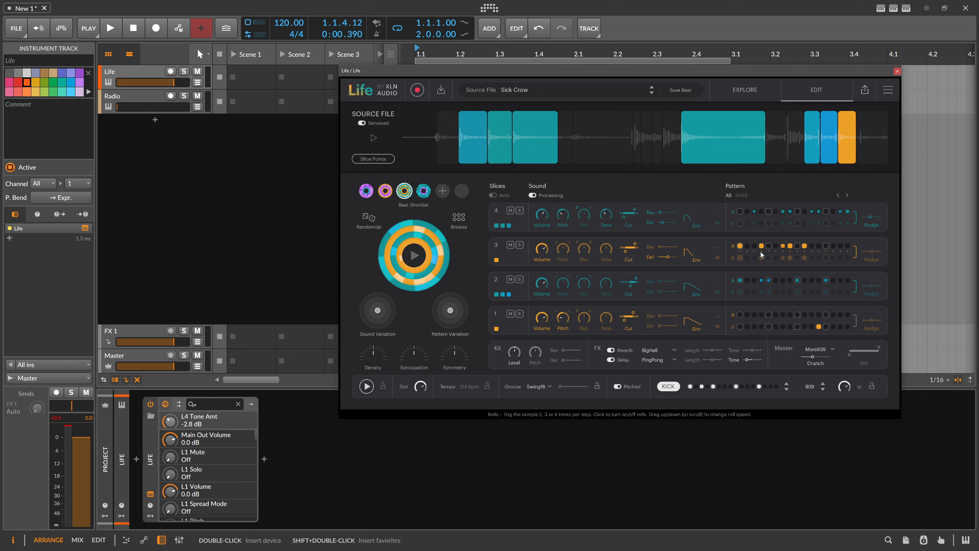
left_click_drag(871, 252, 871, 252)
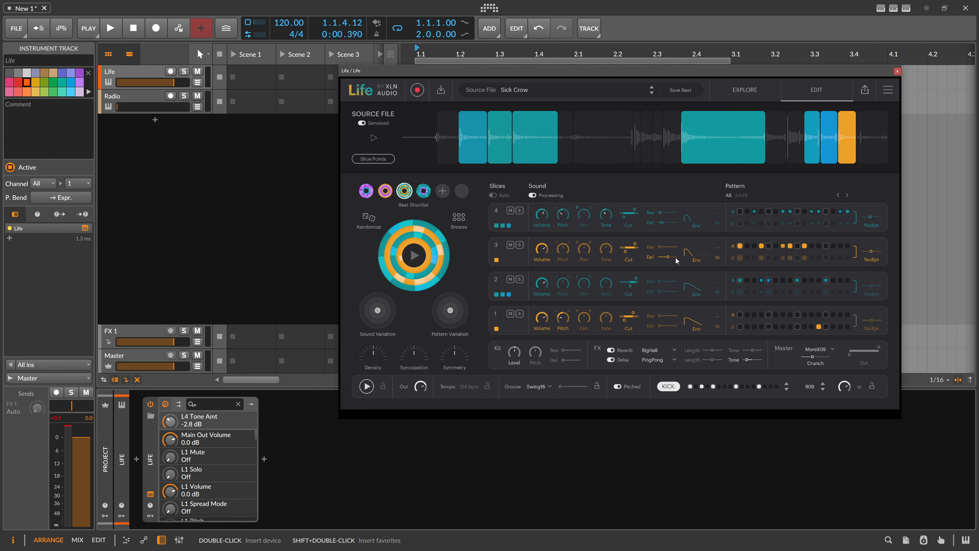
Step: Adjust layer 3's envelope to a decay of 26%
left_click_drag(690, 254, 691, 253)
left_click_drag(698, 253, 703, 253)
Step: Look through layer 3's output routing options for the buses and its mute group options, keeping the defaults
left_click(718, 258)
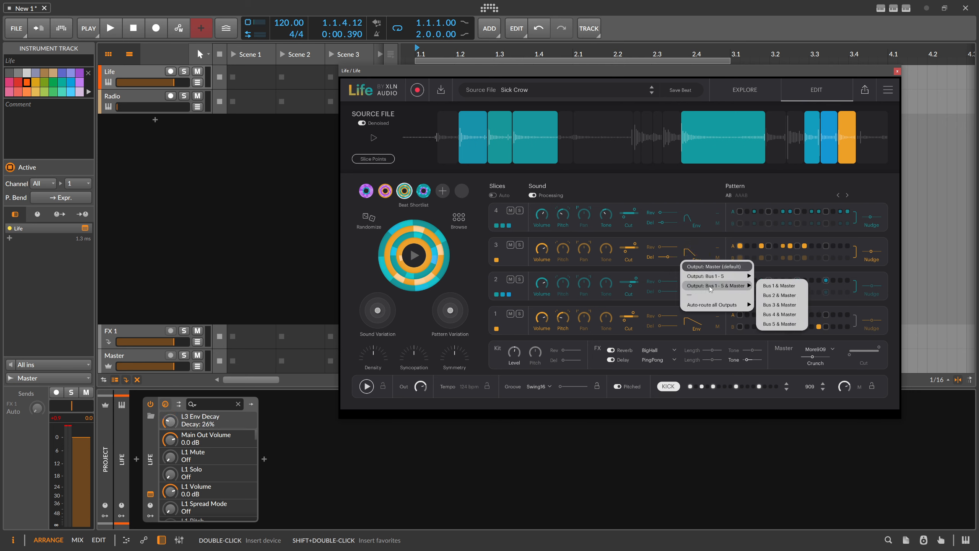
mouse_move(717, 275)
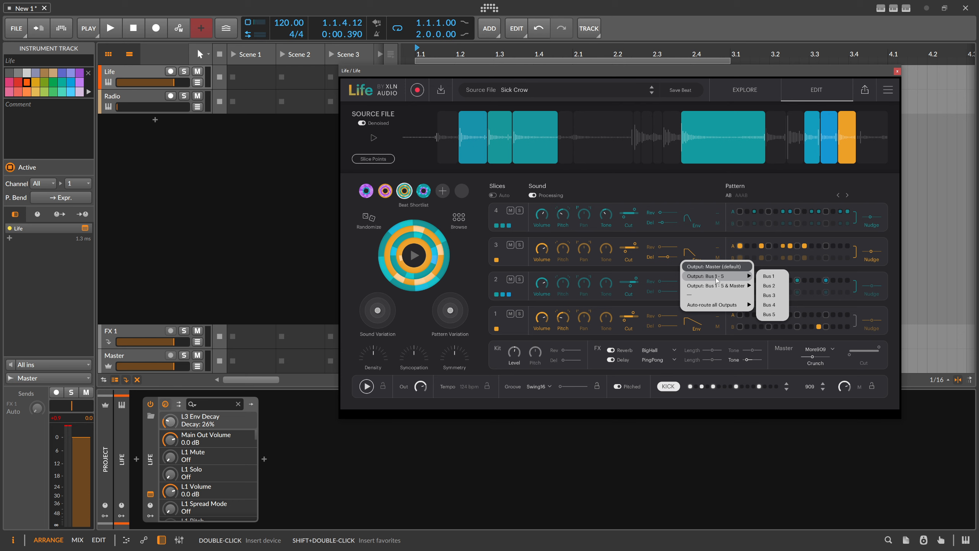
left_click(714, 241)
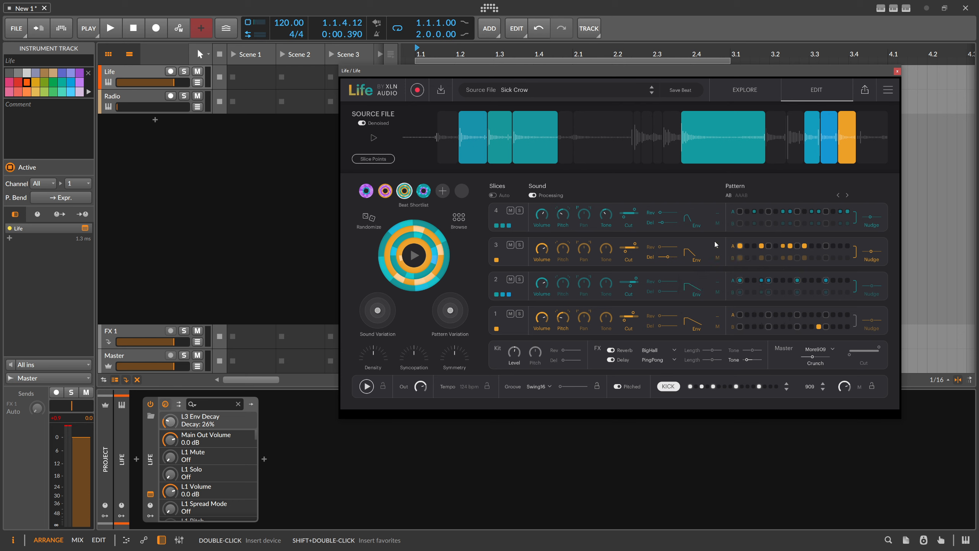
left_click(717, 247)
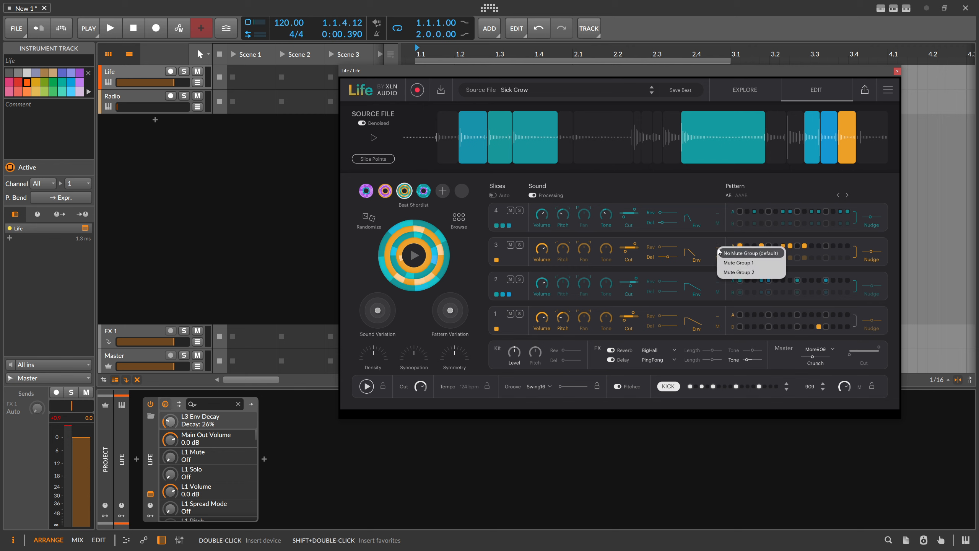
left_click(714, 242)
Step: Try layer 3's reverb and delay sends, cut filter and a tone of 8.0 dB, and reset the tone
left_click_drag(660, 247, 660, 249)
left_click(668, 257)
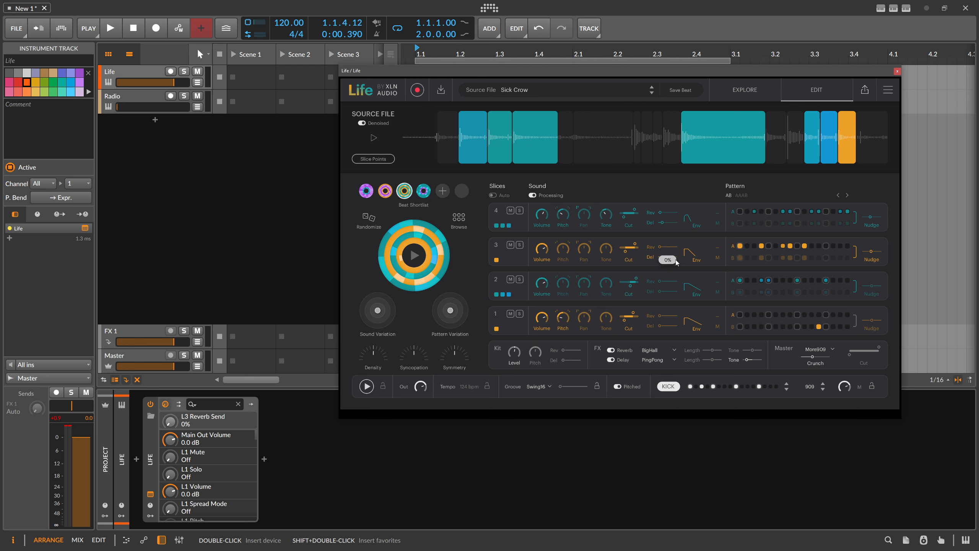
left_click_drag(626, 252, 617, 294)
left_click_drag(606, 248, 605, 237)
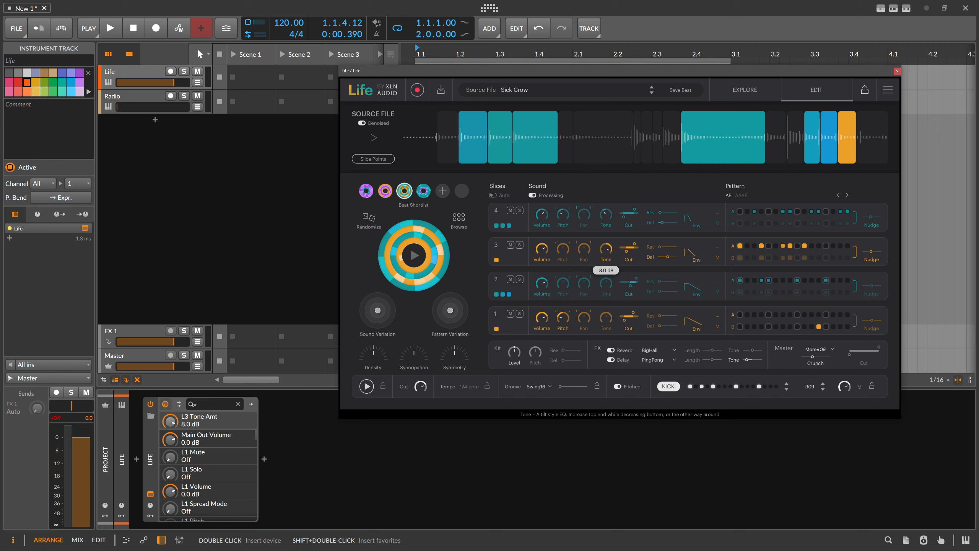
left_click_drag(606, 236, 580, 250)
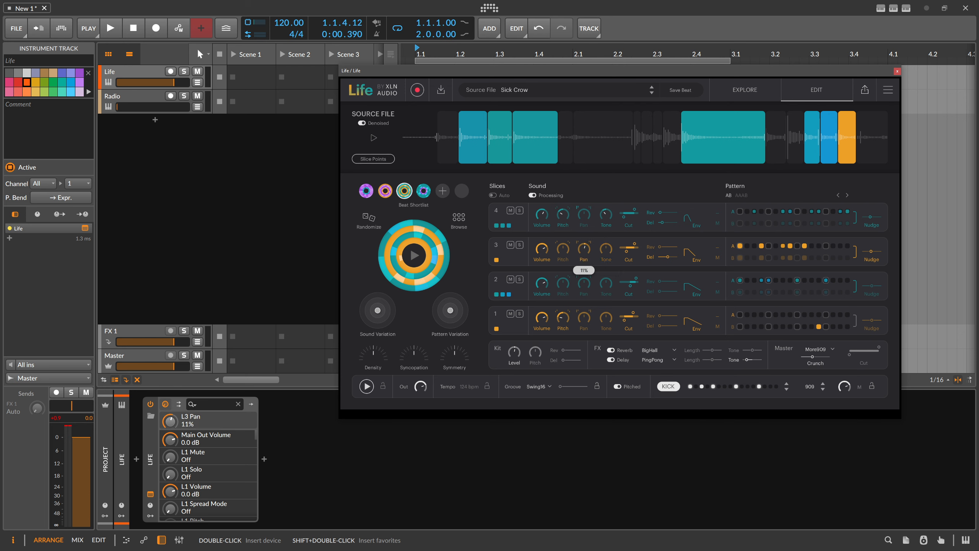
Step: Try the left Haas widening, the pitch and its ramp options on layer 3, and toggle the layer's mute on and off
left_click(580, 245)
left_click(591, 247)
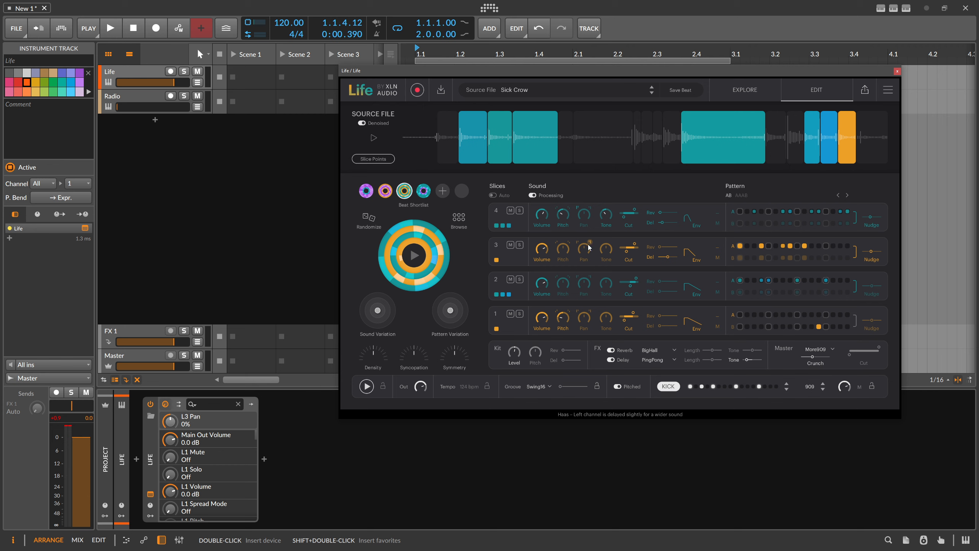
left_click(564, 259)
left_click_drag(563, 249, 563, 247)
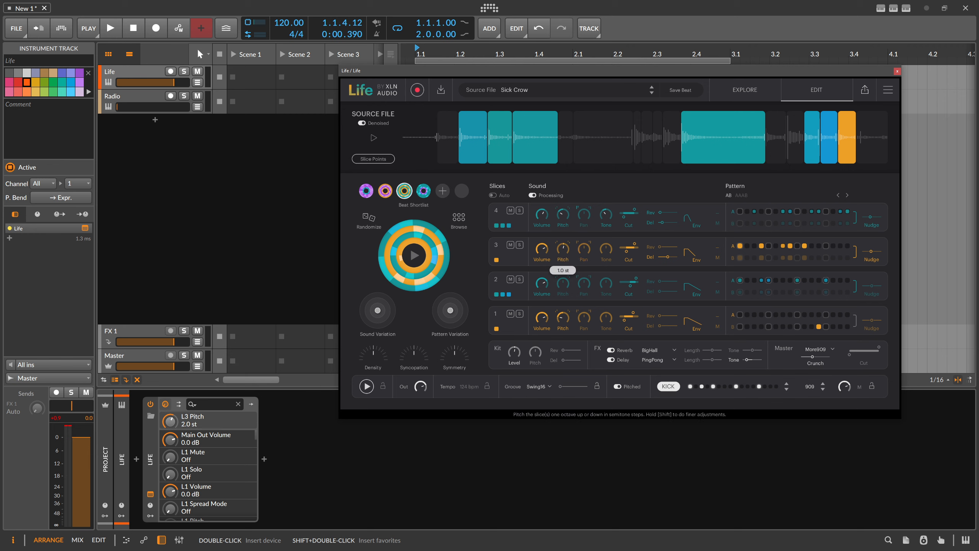
left_click(556, 242)
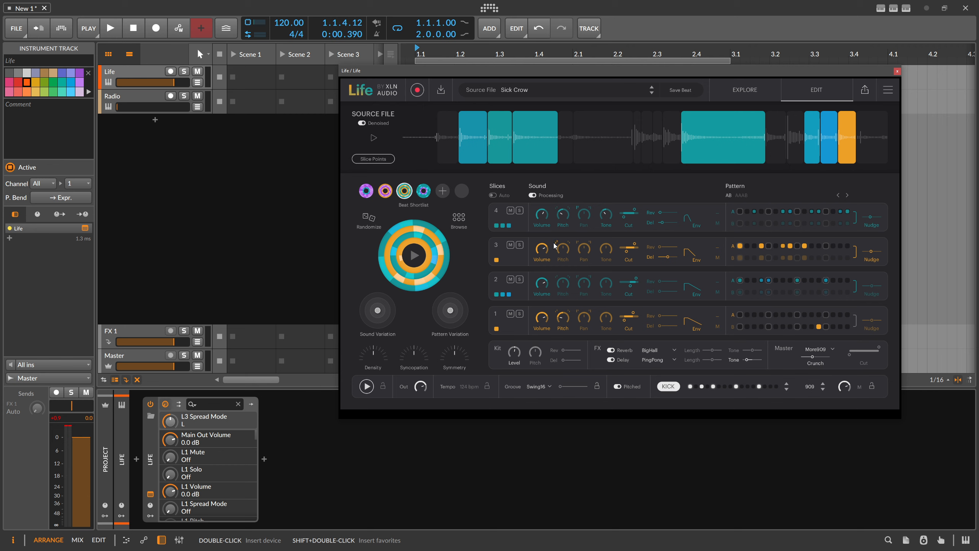
left_click(568, 249)
left_click(567, 242)
left_click(512, 245)
left_click(512, 246)
Step: Return to the Explore view and remove the extra kick hit on step 3
left_click(756, 92)
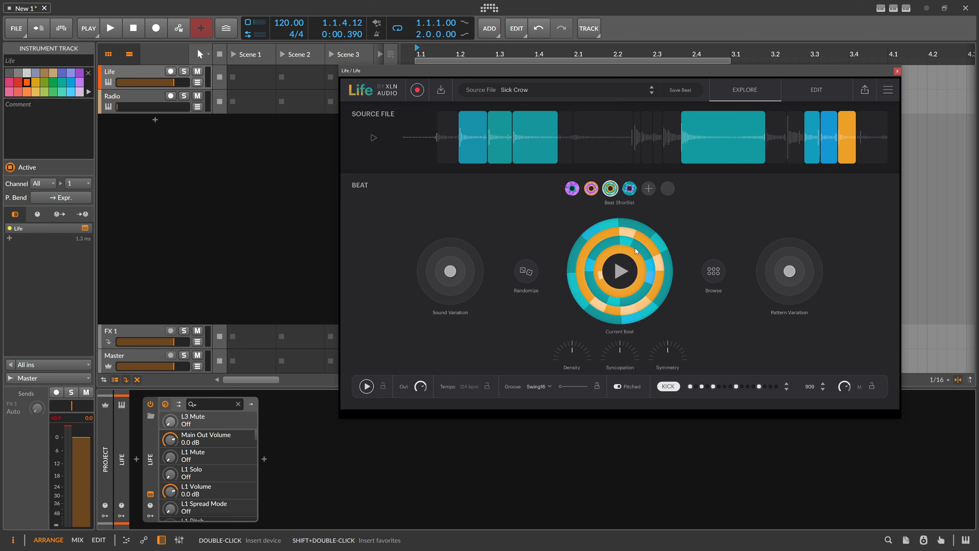
left_click(701, 386)
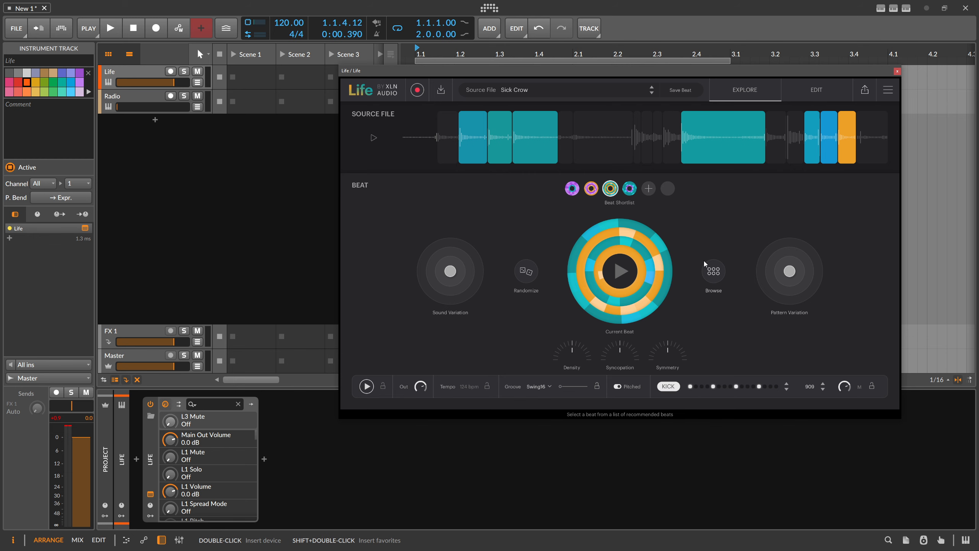
Step: Switch to Sononym and browse the full drum loops in GS_NLT_Drum Loops, selecting GS_NLT_174_Drums_Full_04_V1.wav
key("alt+Tab")
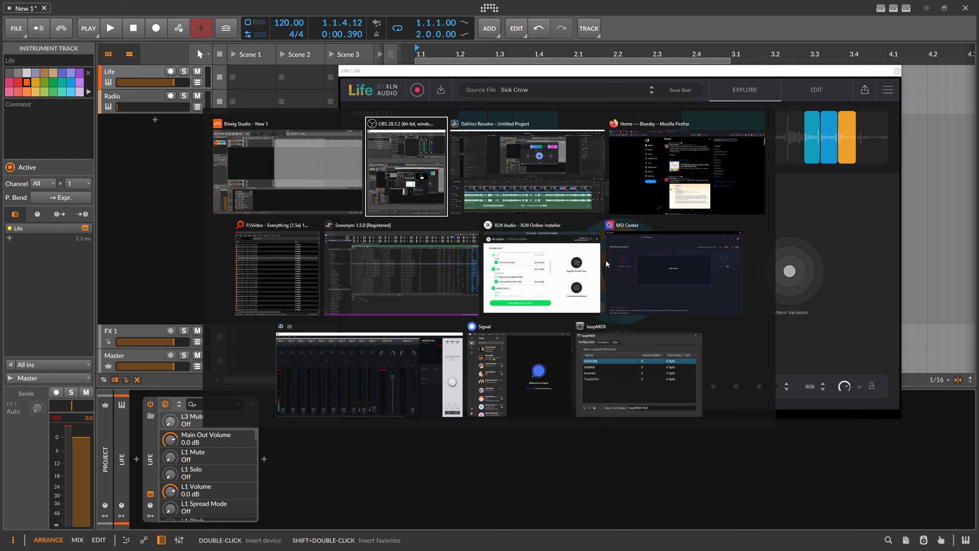
left_click(361, 266)
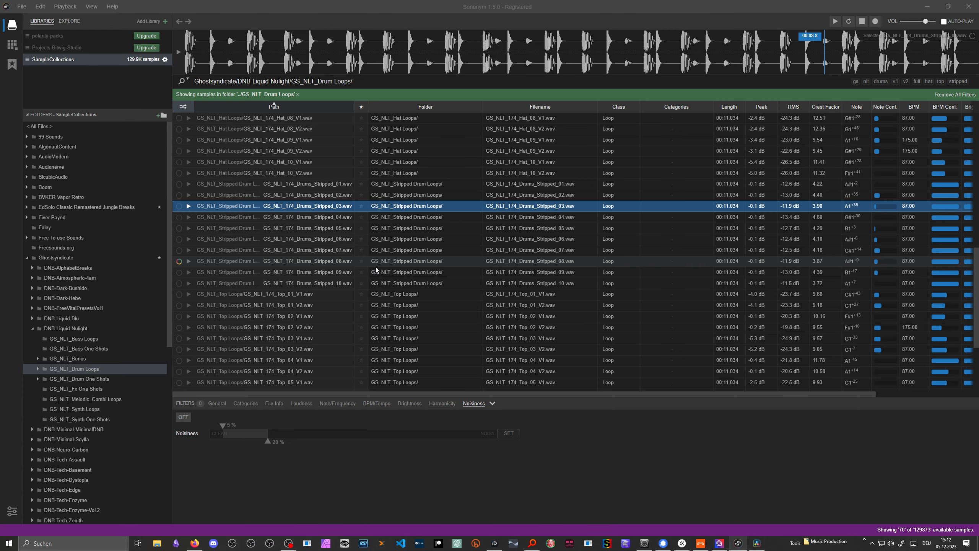
scroll(293, 213, "up", 10)
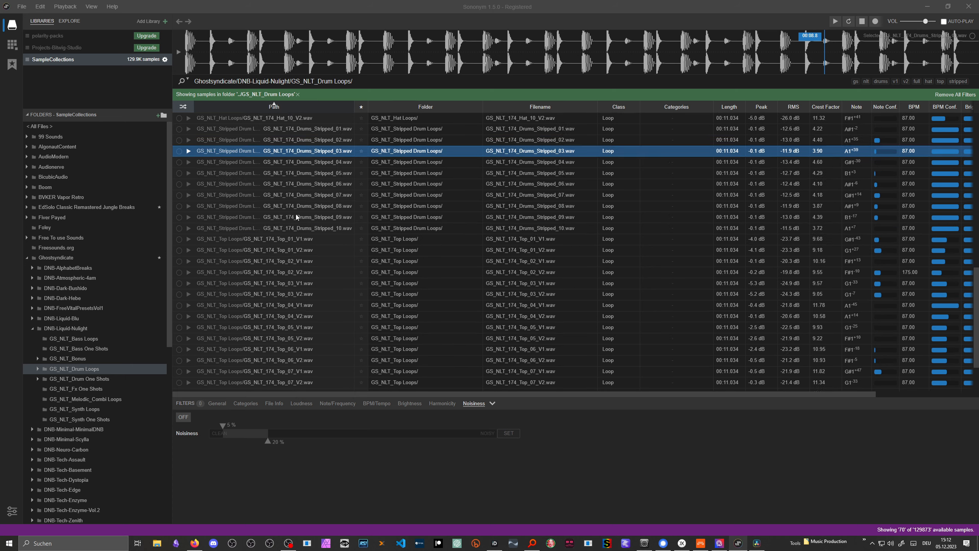
scroll(296, 221, "up", 3)
left_click(297, 192)
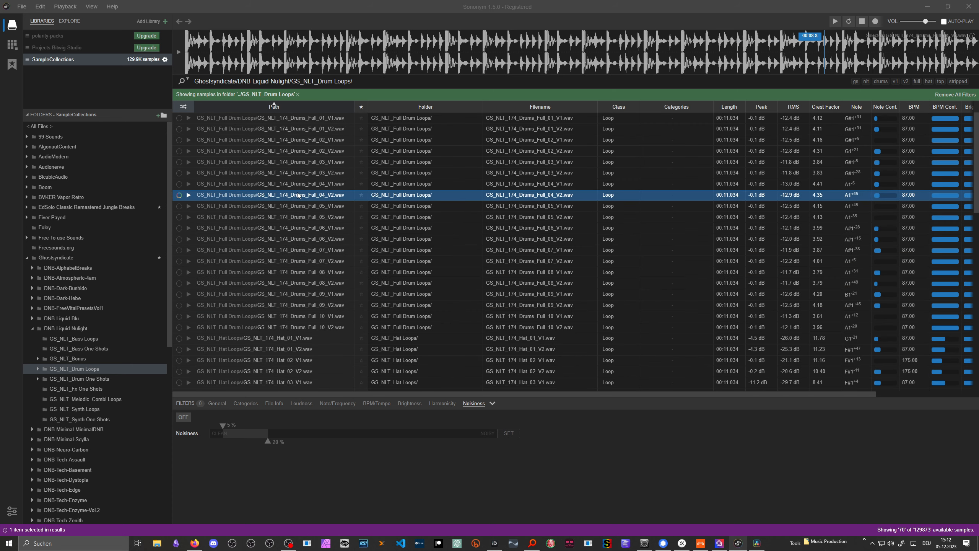
left_click(299, 184)
left_click(294, 173)
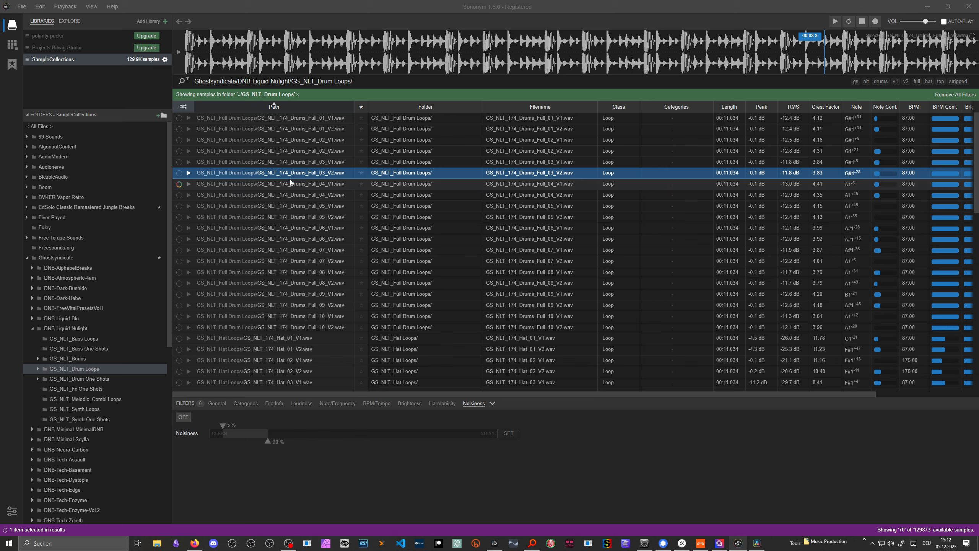
left_click(286, 183)
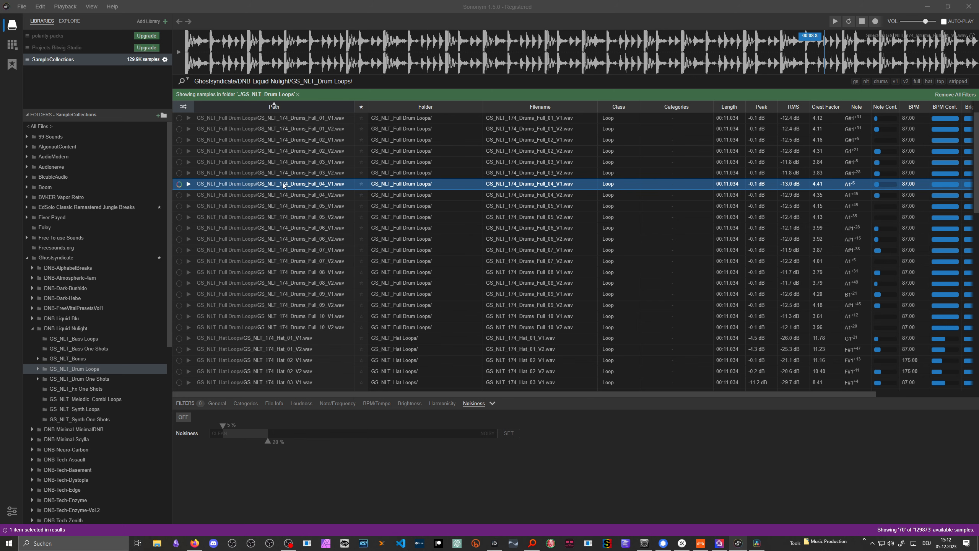
Step: Bring the selected drum loop into Life as a new source file and trim the import to roughly its first second
key("alt+Tab")
left_click_drag(331, 187, 594, 137)
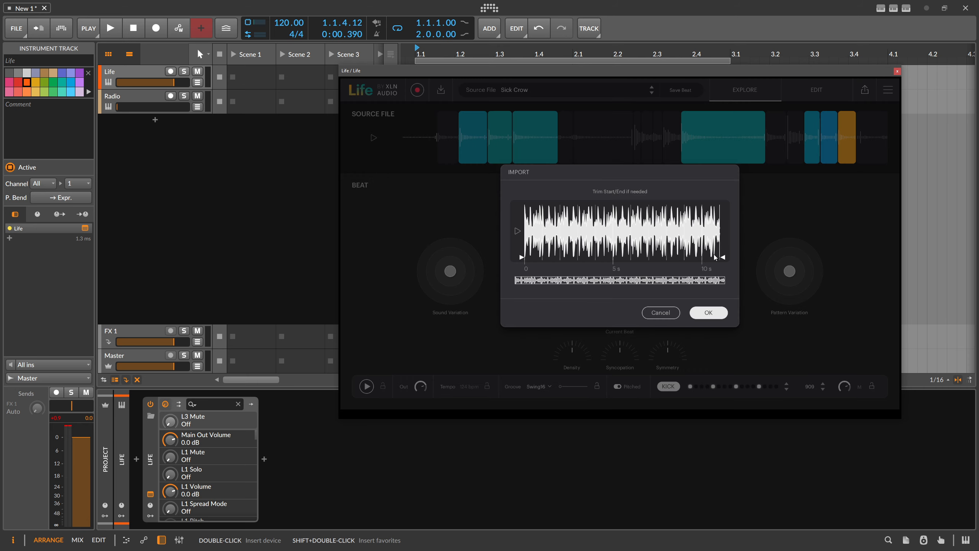
left_click_drag(724, 257, 542, 253)
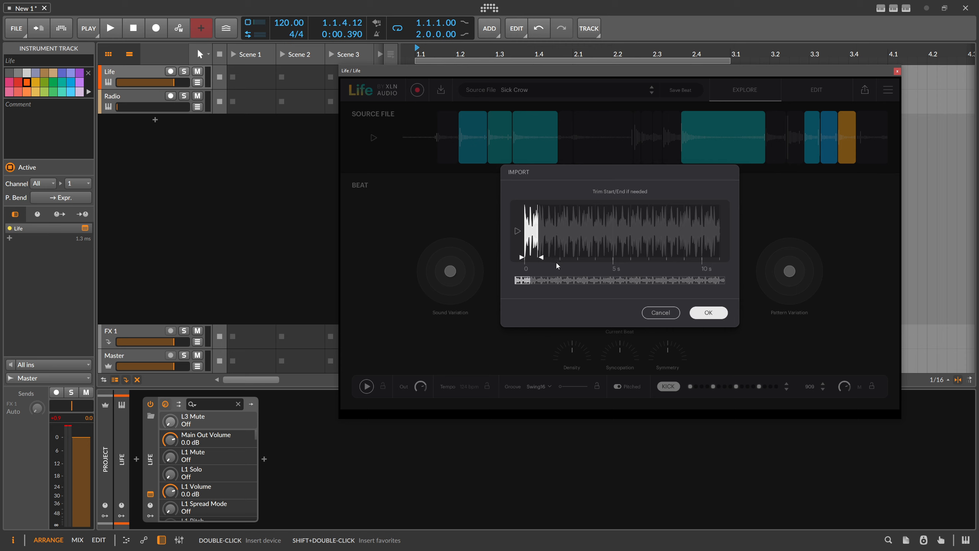
left_click(705, 312)
Step: Enter Beat as the import's name and replace it with randomly generated names, ending on Venus Dynamo
left_click_drag(657, 191, 541, 191)
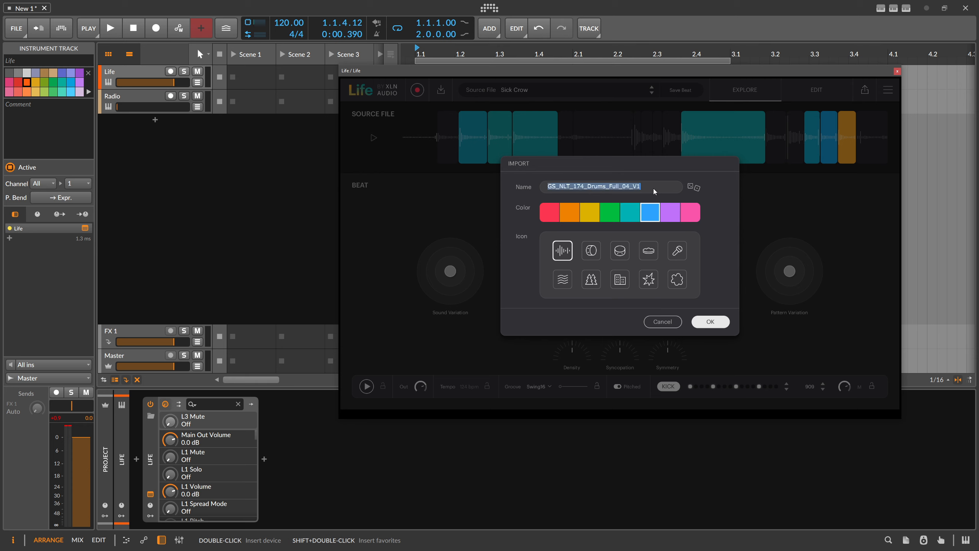
type("Beats")
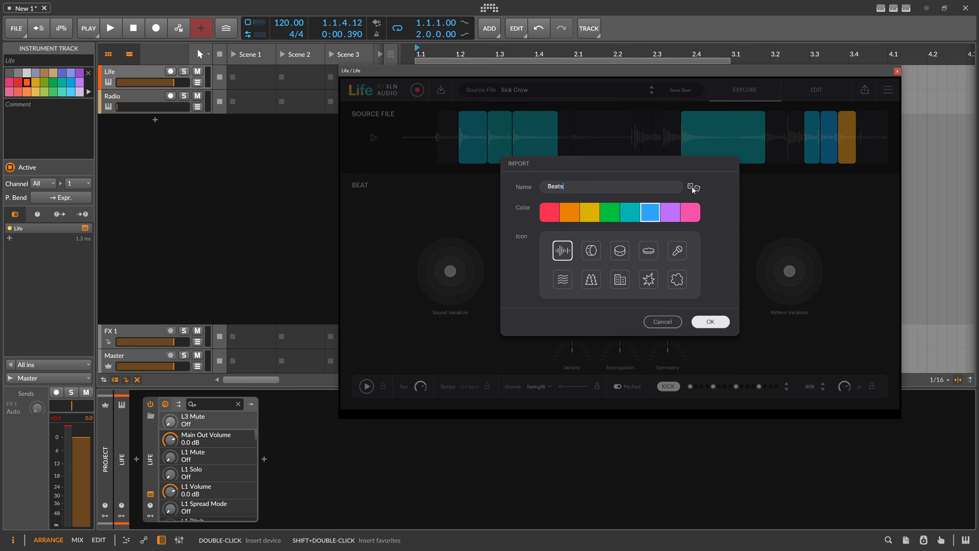
left_click(692, 186)
left_click(696, 187)
left_click(695, 187)
left_click(692, 188)
Step: Choose the yellow color and the second icon for the import, and close the import settings
left_click(589, 219)
left_click(585, 250)
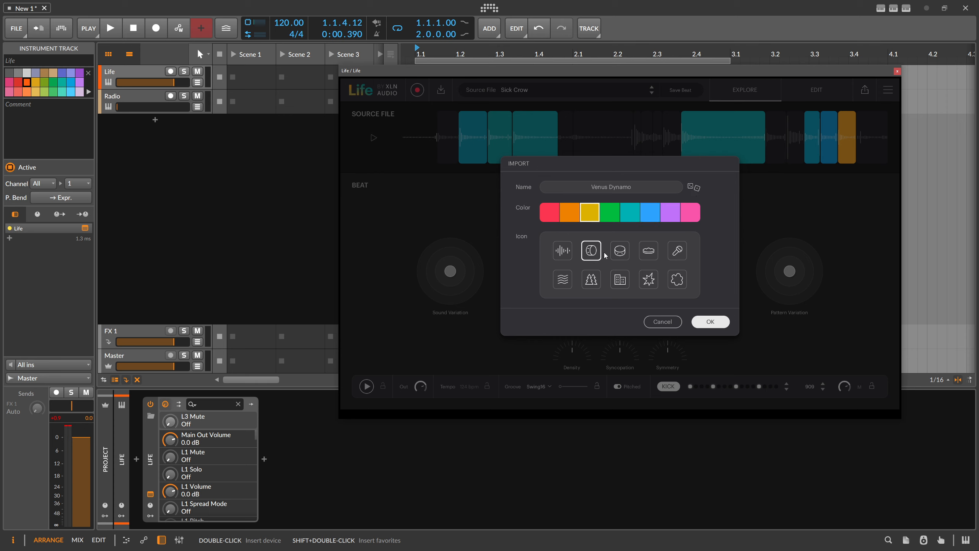
left_click(711, 322)
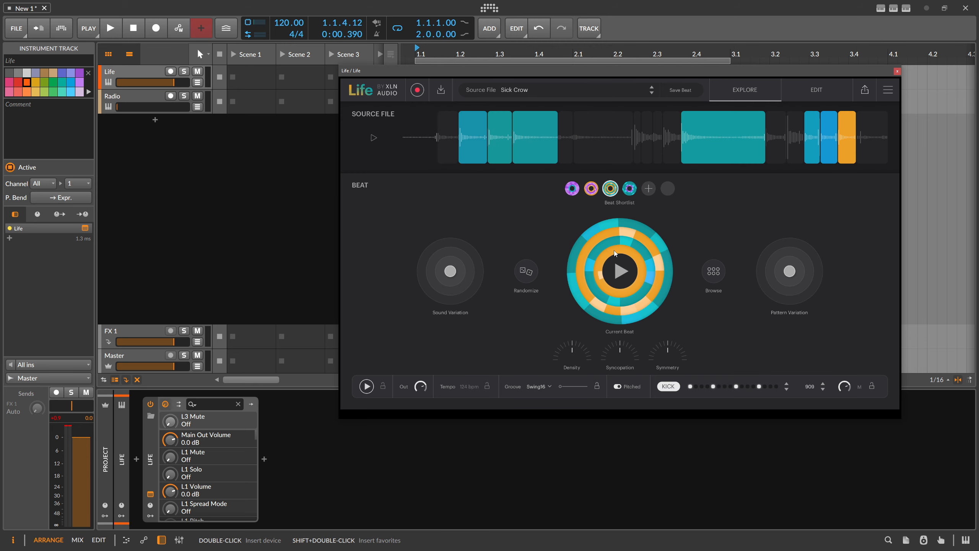
Step: Preview Venus Dynamo in the source file browser and load it as the source file
left_click(530, 89)
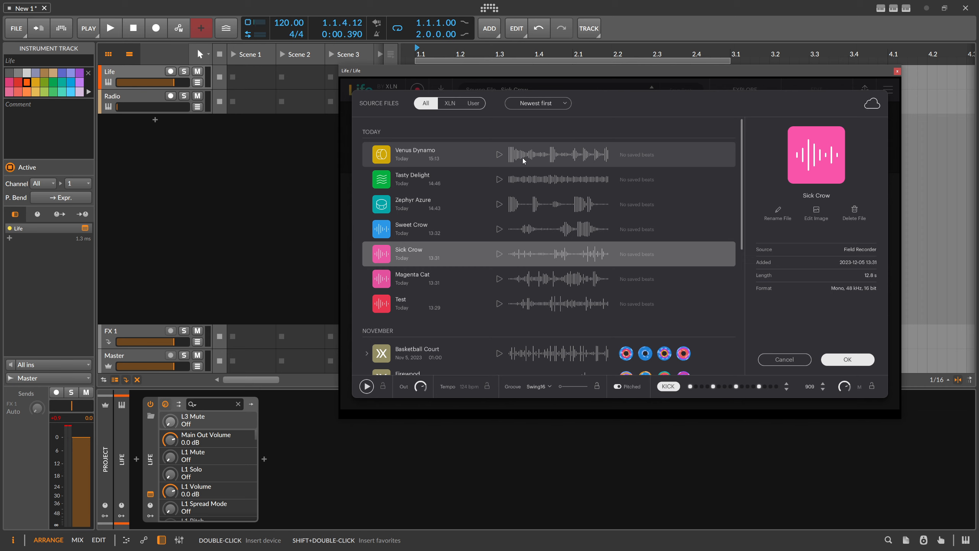
left_click(499, 155)
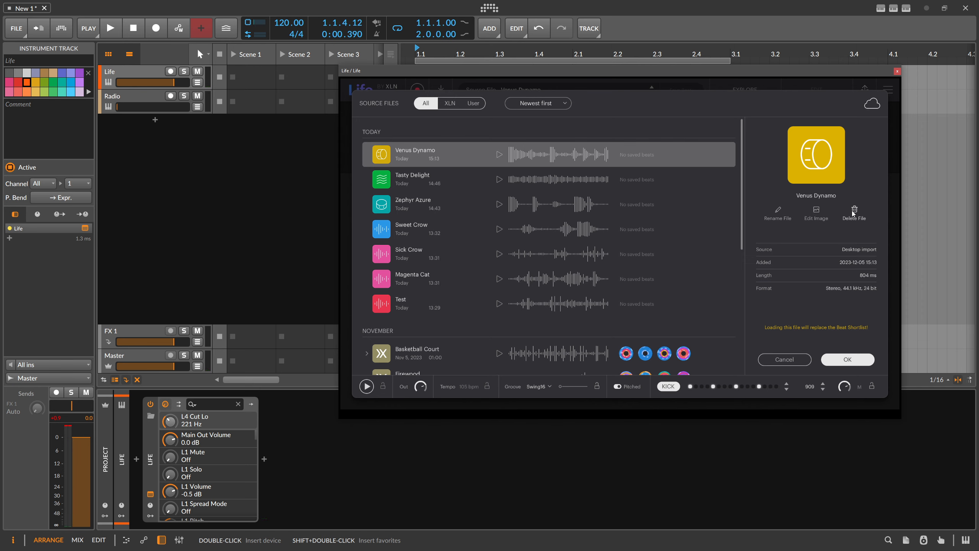
left_click(848, 359)
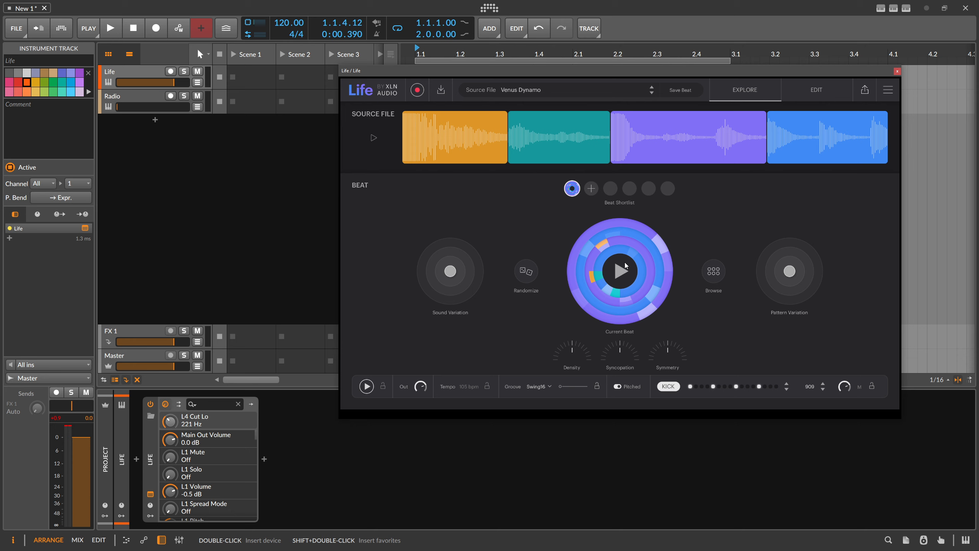
Step: Play the Venus Dynamo beat, randomize it four times, and offset its sound variation from the center
left_click(622, 274)
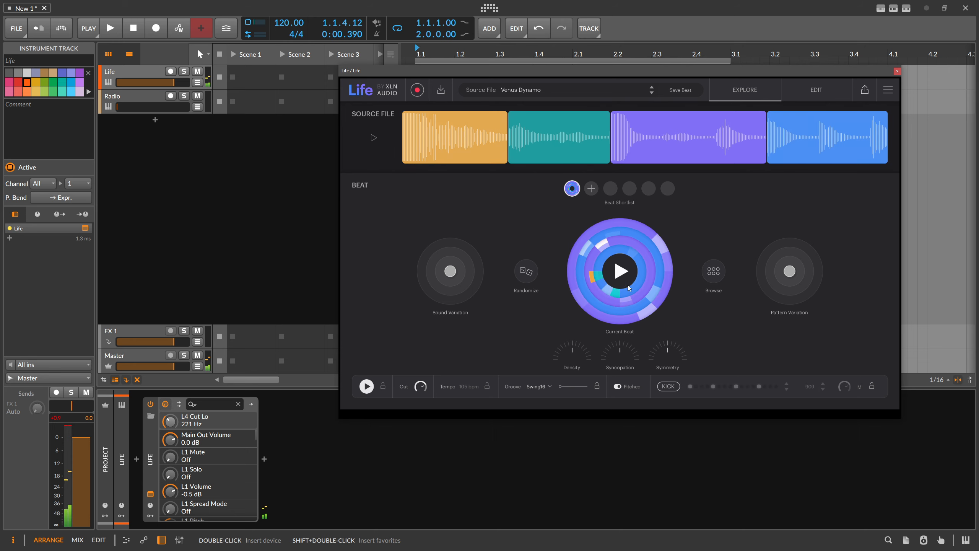
left_click(527, 271)
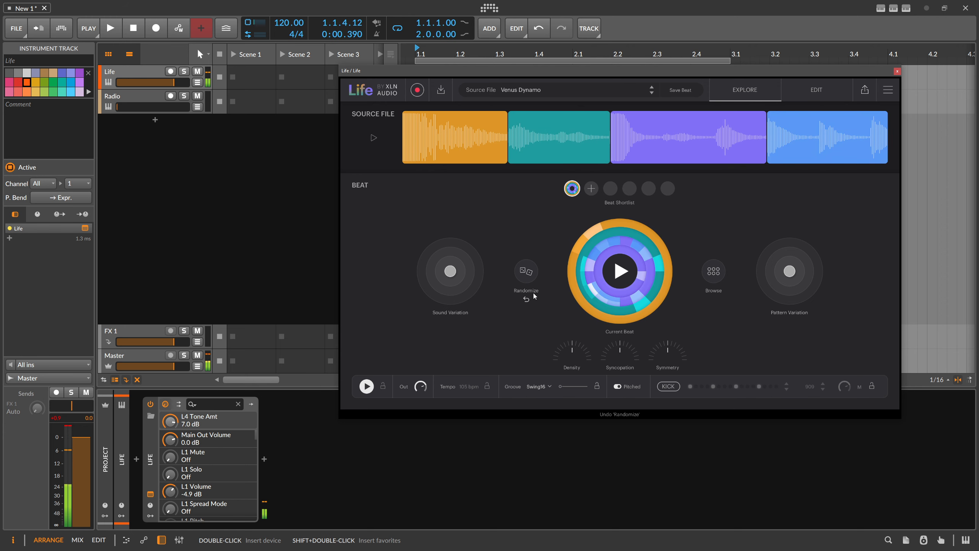
left_click(532, 273)
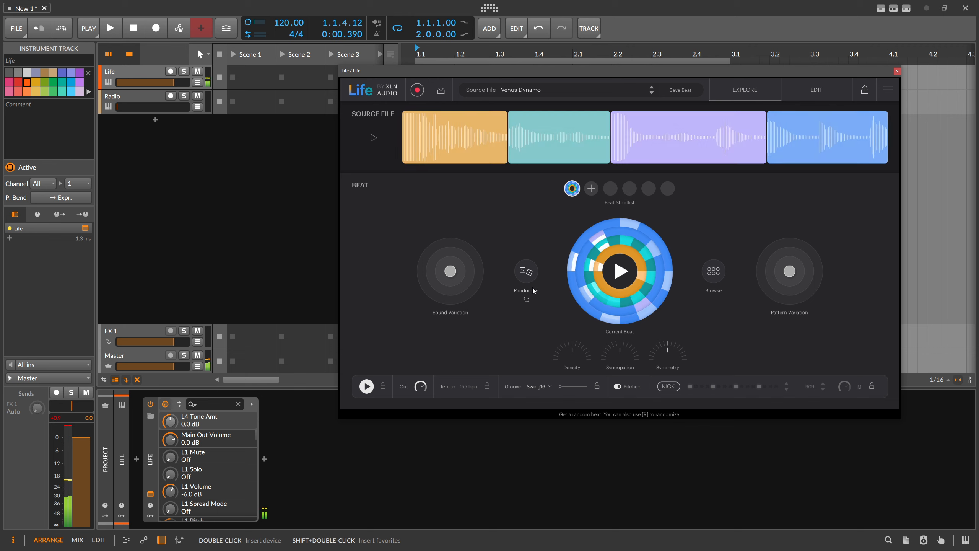
left_click(535, 279)
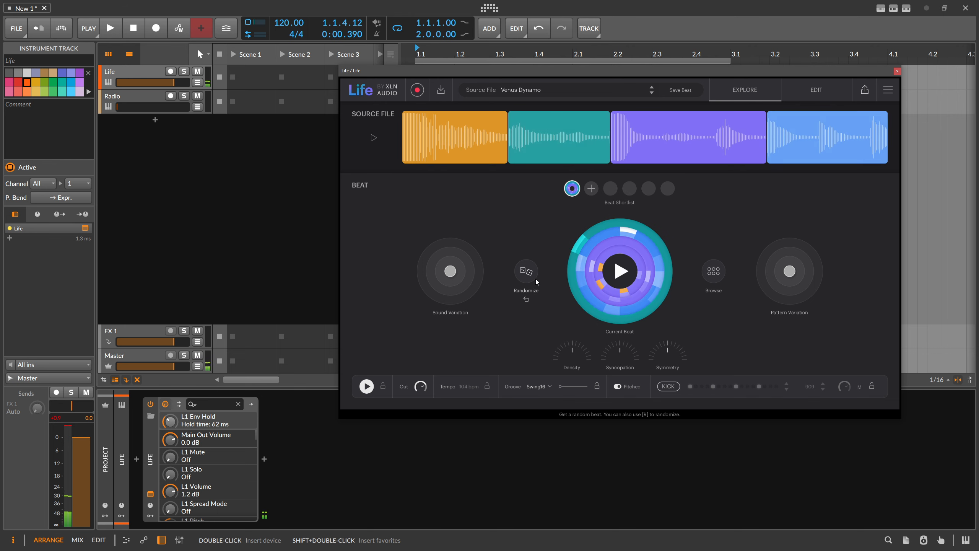
left_click(535, 278)
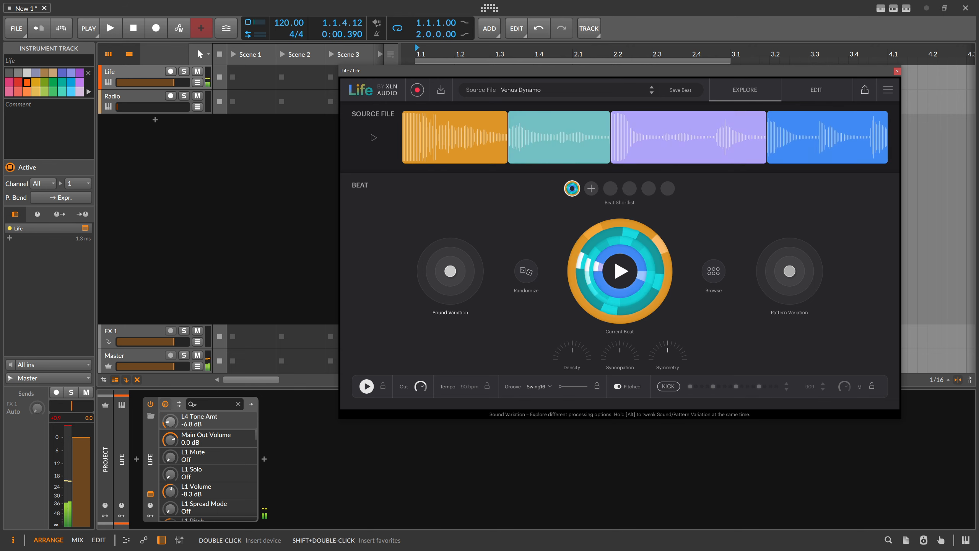
left_click_drag(450, 271, 430, 259)
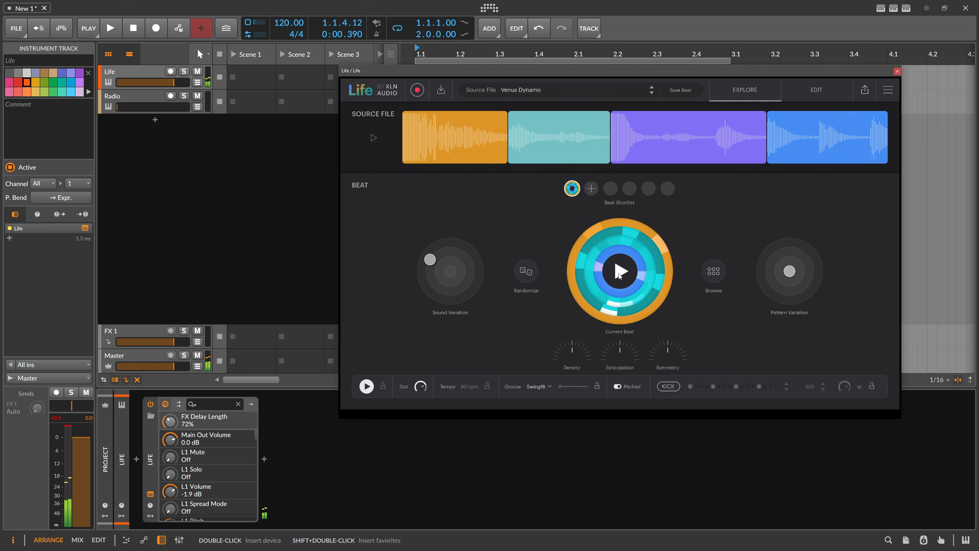
Step: Select and preview Sick Crow in the source file browser, and load it as the source file
mouse_move(532, 131)
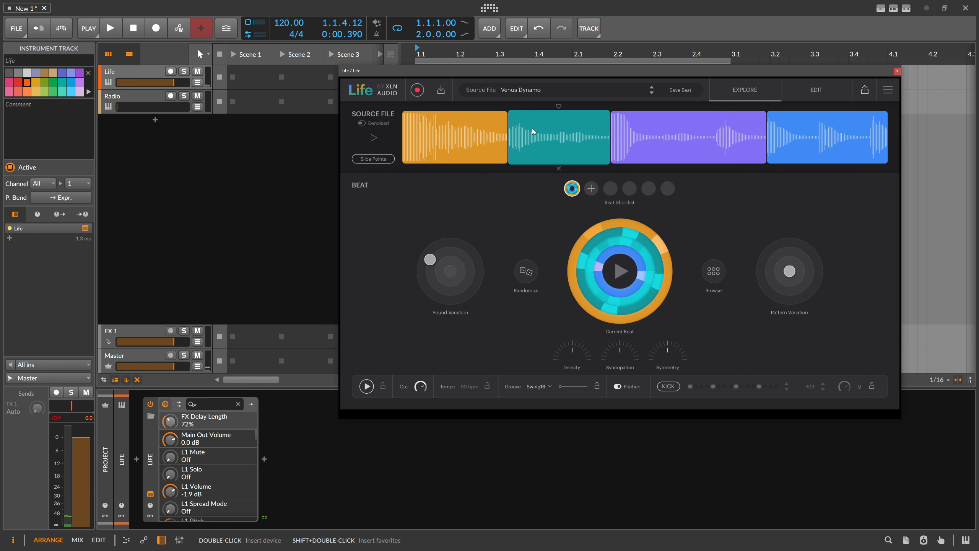
left_click(521, 90)
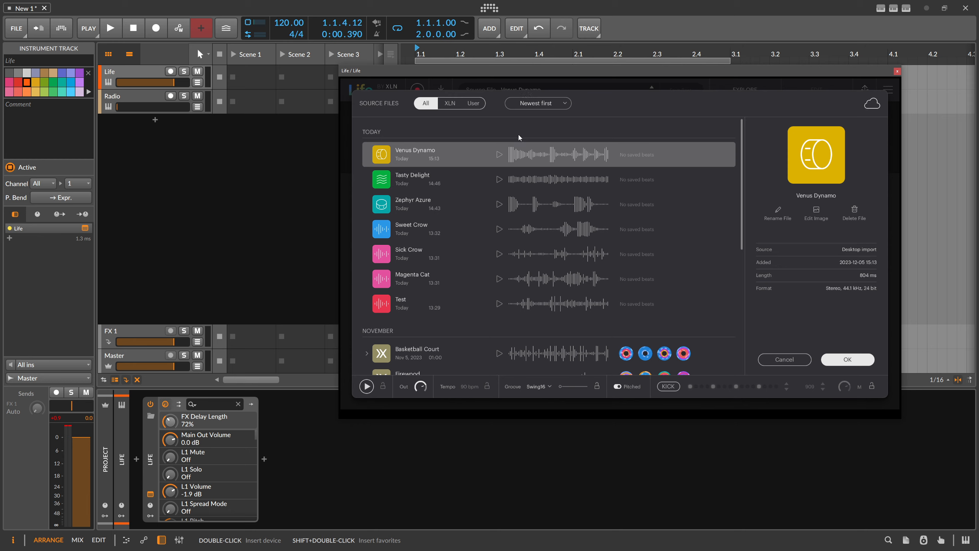
left_click(513, 252)
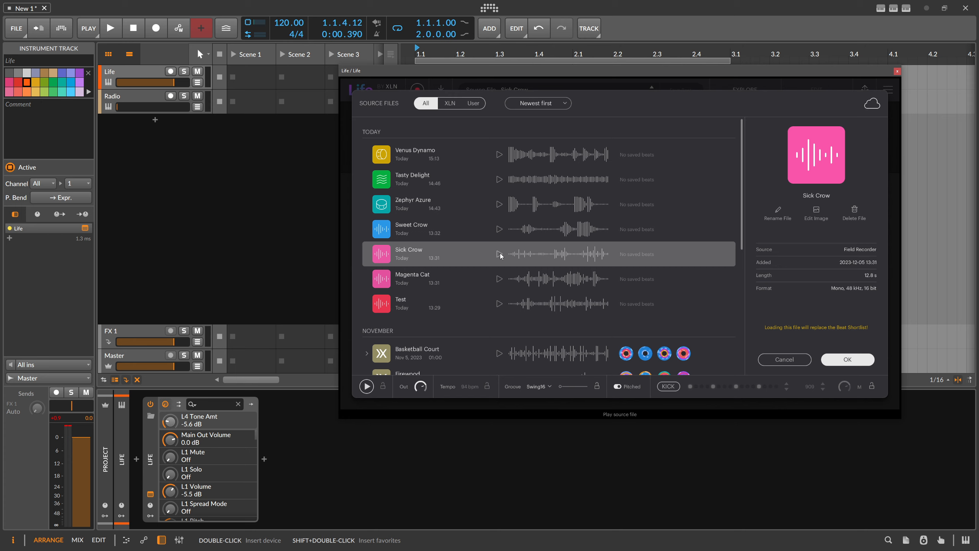
left_click(499, 254)
left_click(842, 358)
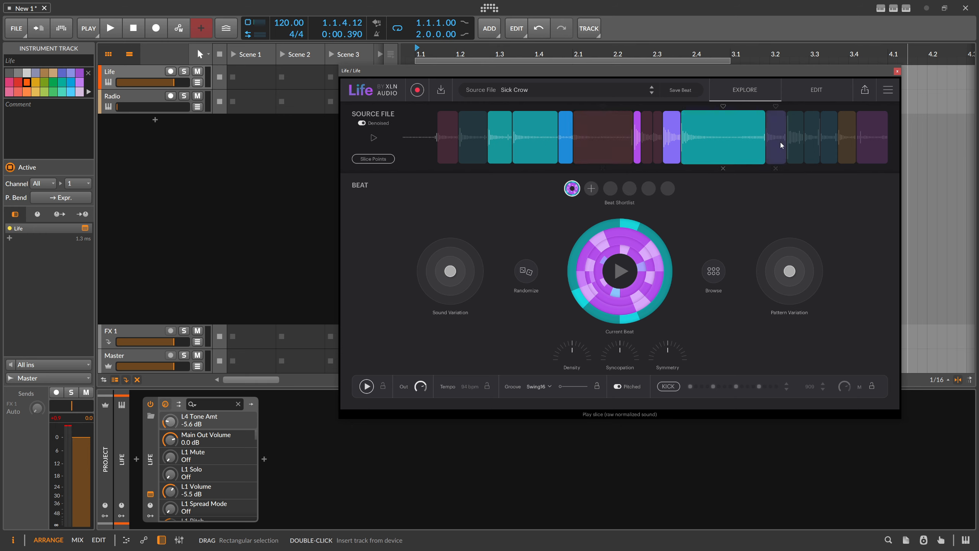
Step: Play the Sick Crow beat and randomize it twice
left_click(625, 265)
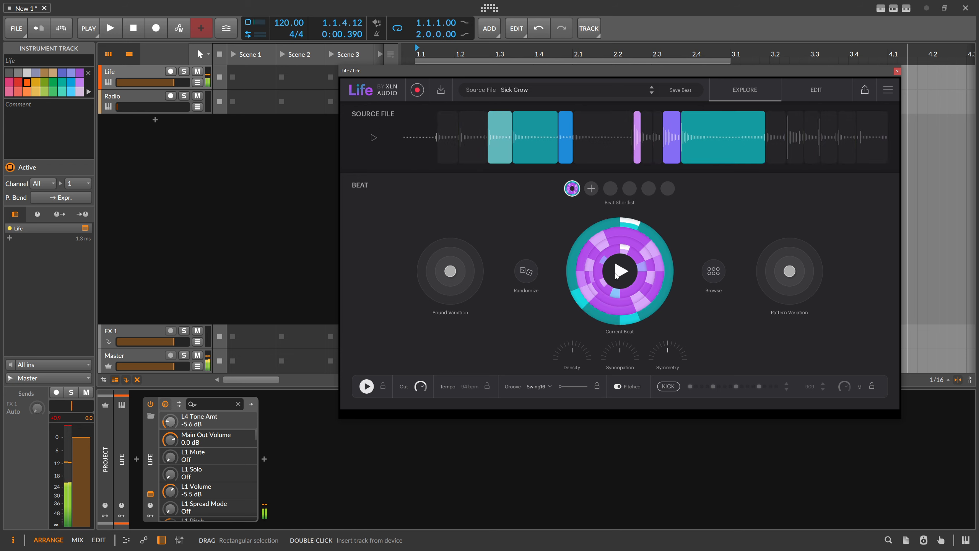
left_click(528, 272)
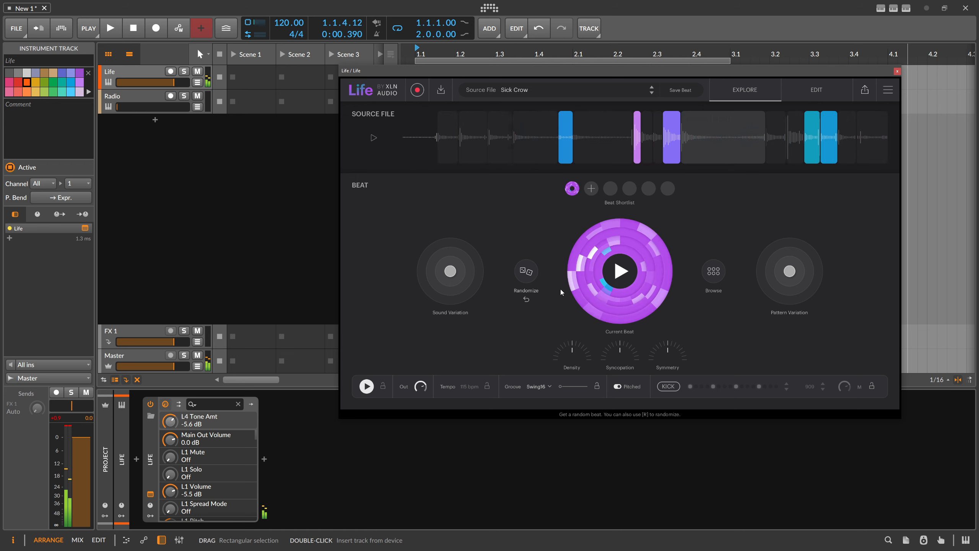
left_click(530, 270)
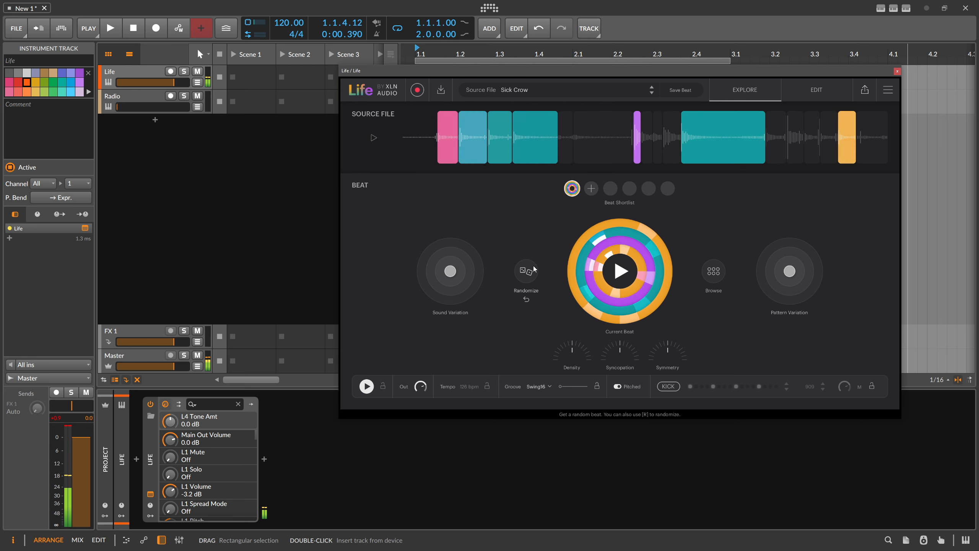
Step: Offset the beat's pattern and sound variation, raise its syncopation, and turn on the kick pattern
left_click_drag(789, 271, 806, 249)
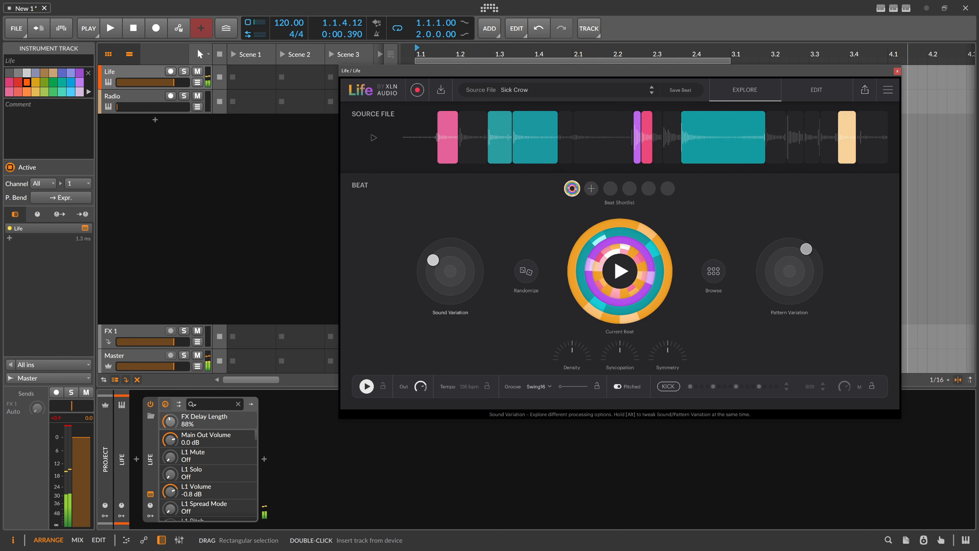
left_click_drag(456, 272, 455, 244)
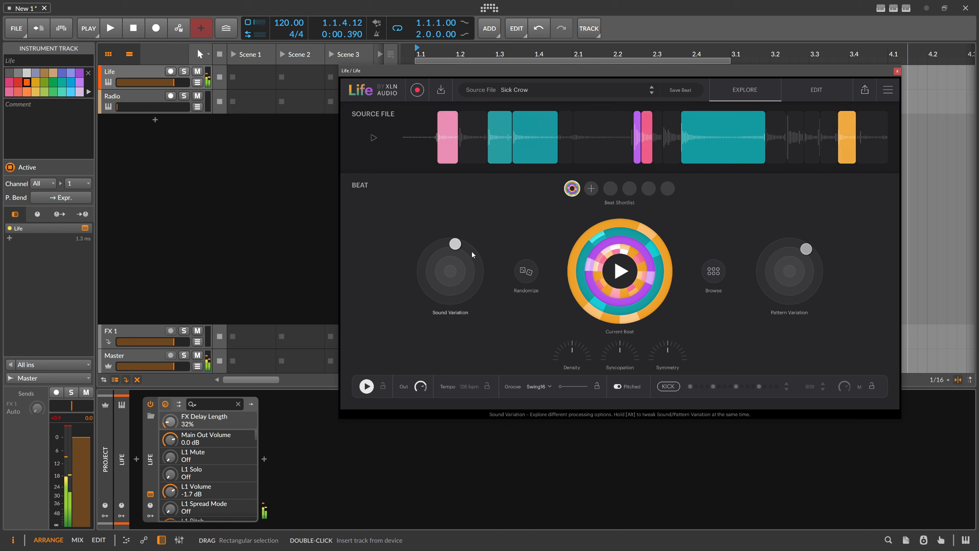
left_click(668, 387)
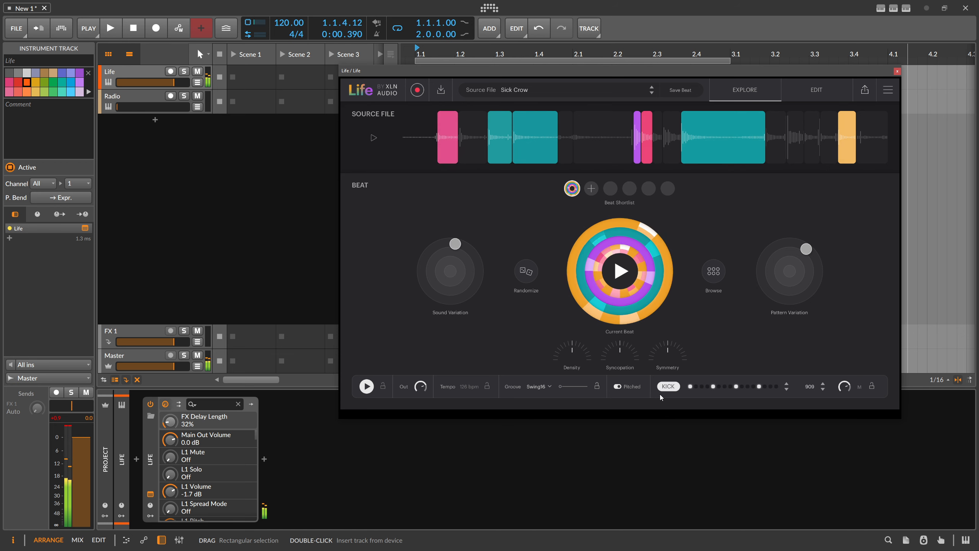
left_click_drag(455, 243, 466, 250)
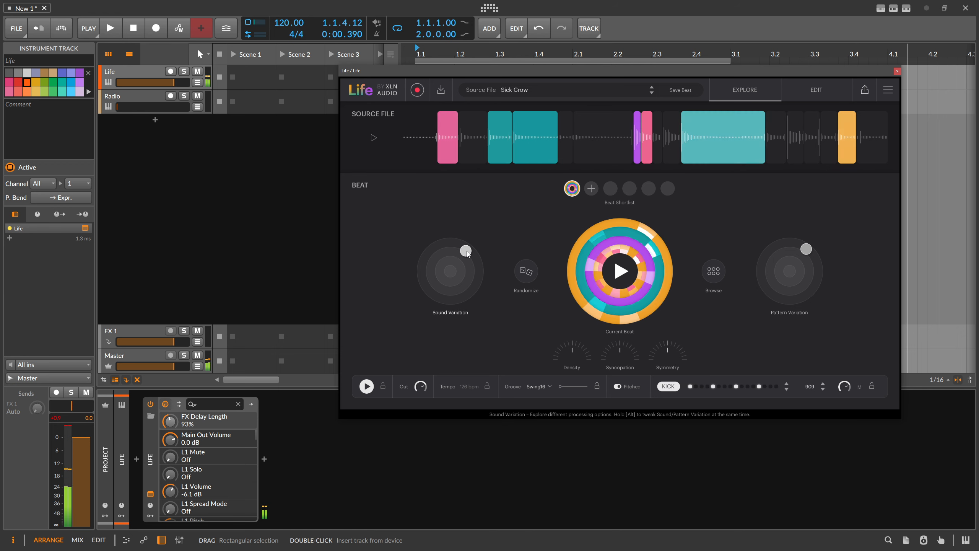
mouse_move(627, 353)
left_mouse_down()
mouse_move(627, 317)
mouse_move(628, 355)
left_mouse_up()
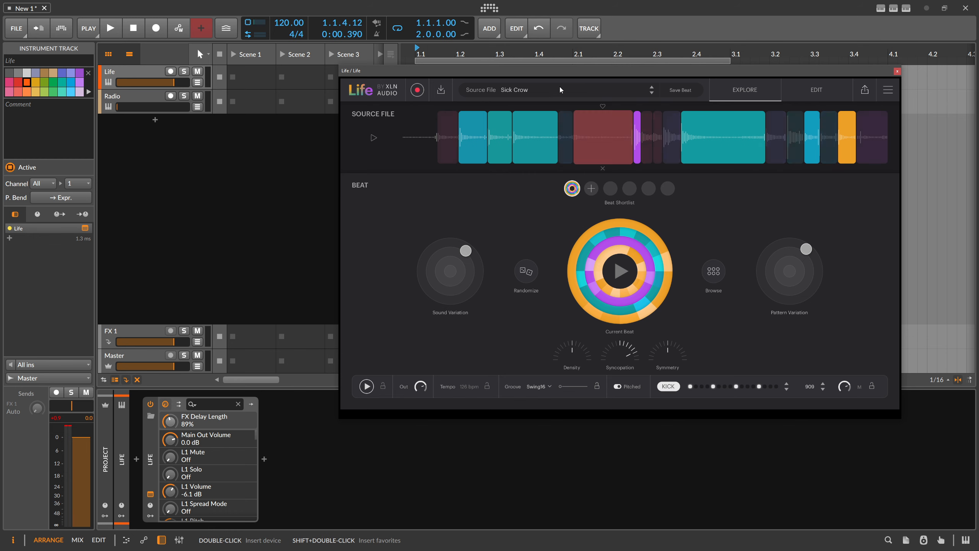
Step: Browse the source files, preview and load Basketball Court, and play a randomized beat from it
left_click(525, 85)
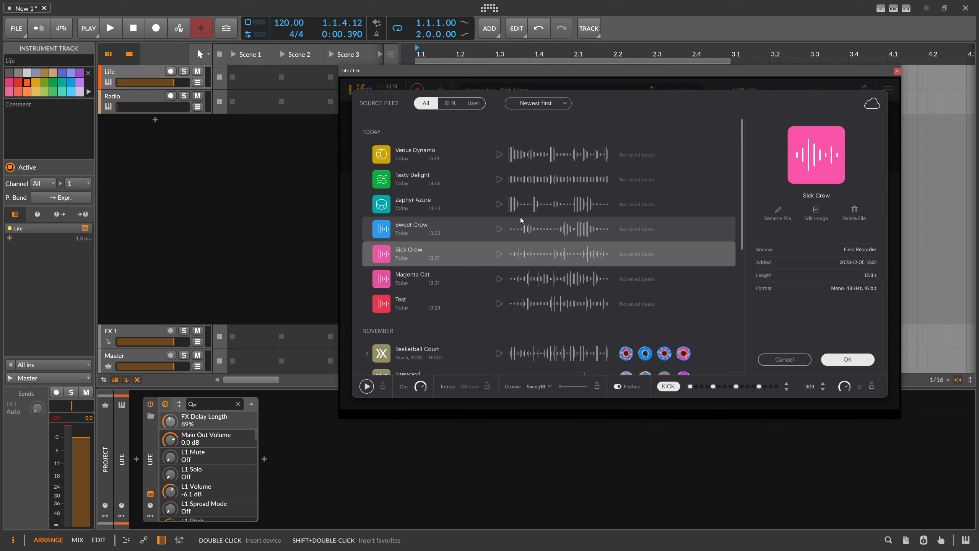
scroll(527, 237, "down", 3)
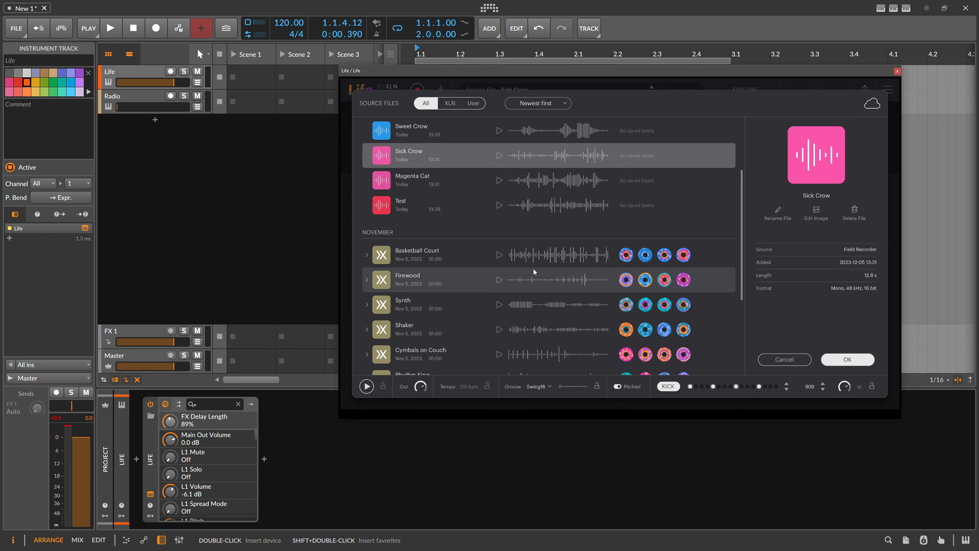
scroll(531, 268, "down", 3)
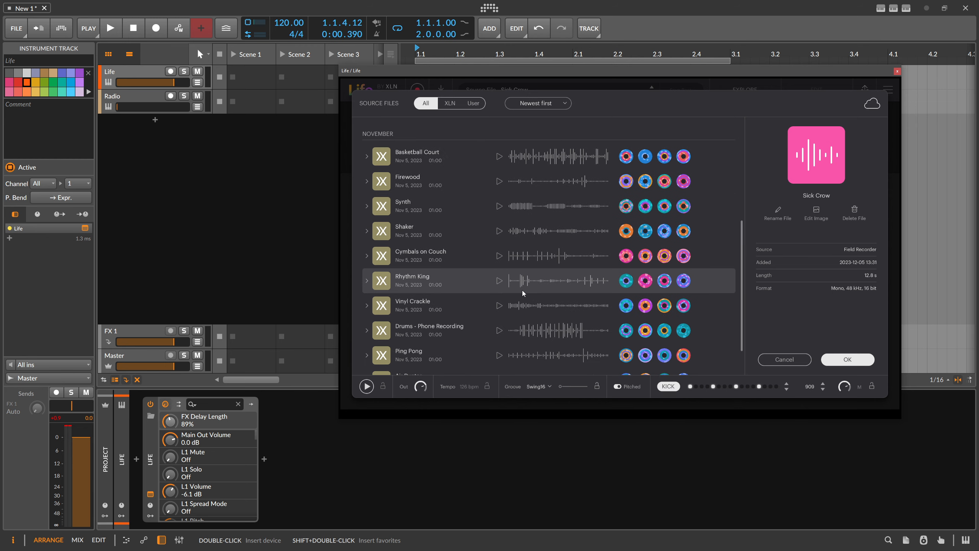
scroll(521, 289, "up", 3)
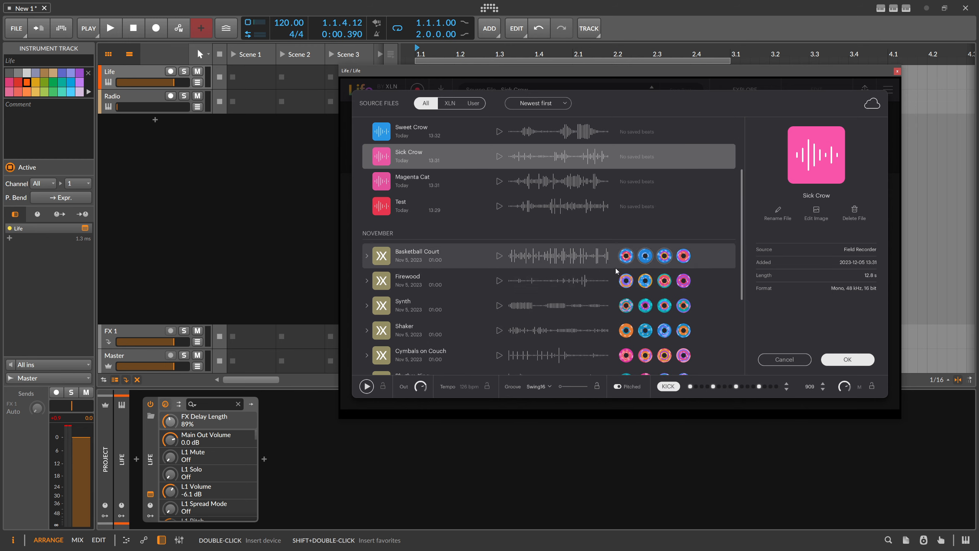
left_click(498, 256)
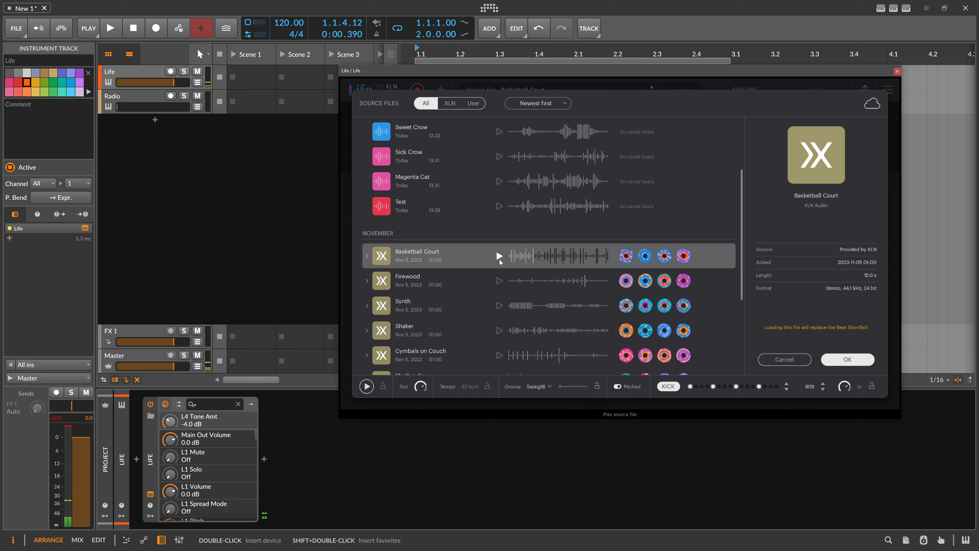
double_click(496, 249)
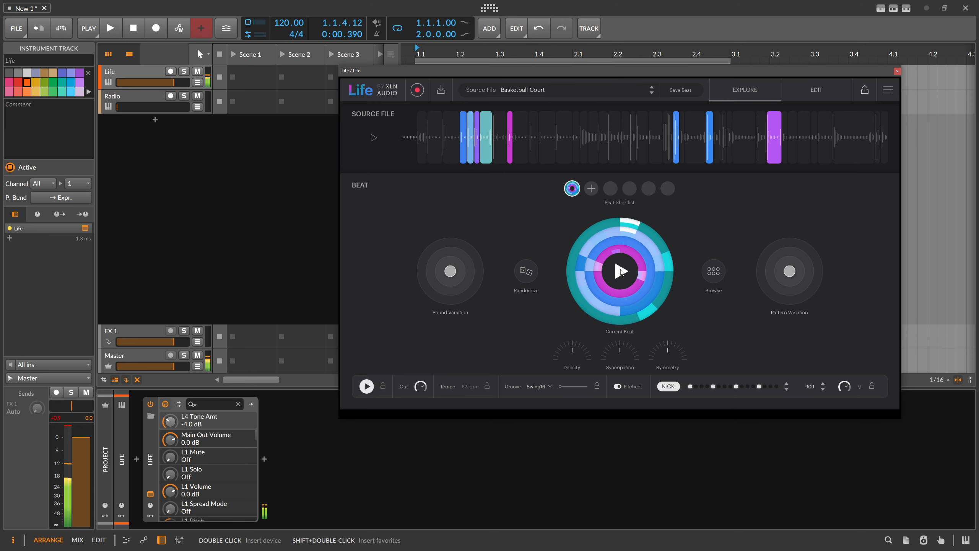
left_click(529, 272)
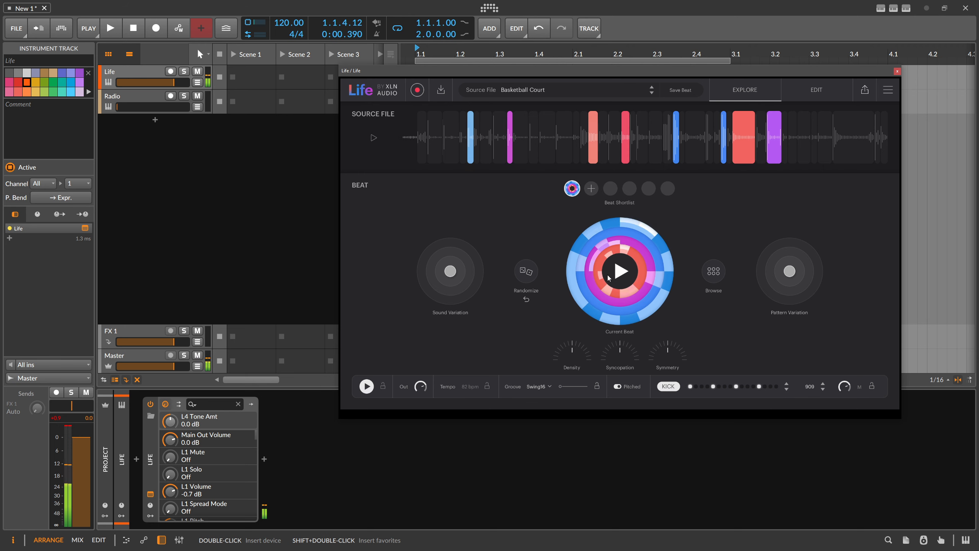
left_click(618, 272)
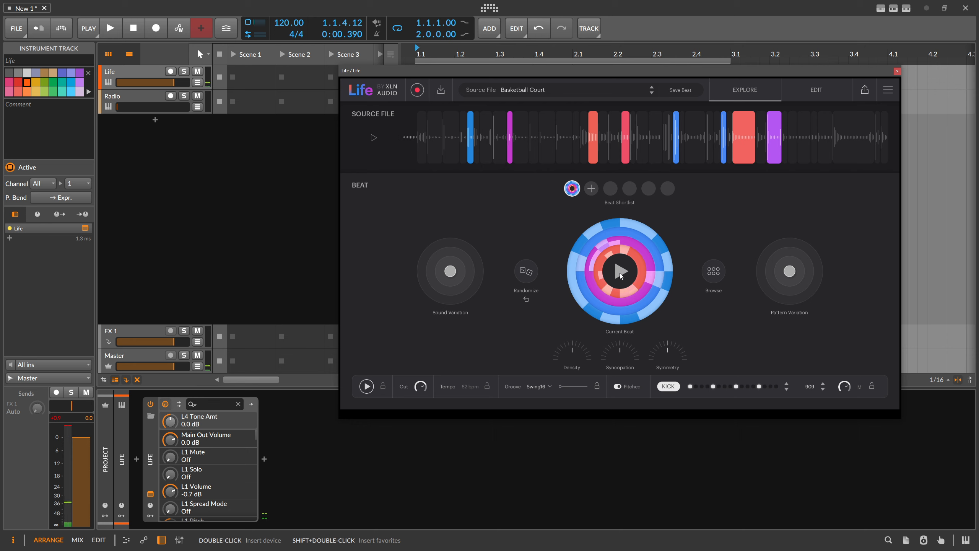
Step: Enter Life's recording mode, open the Radio plug-in on the Radio track, and load its Acidjazz user preset
left_click(418, 89)
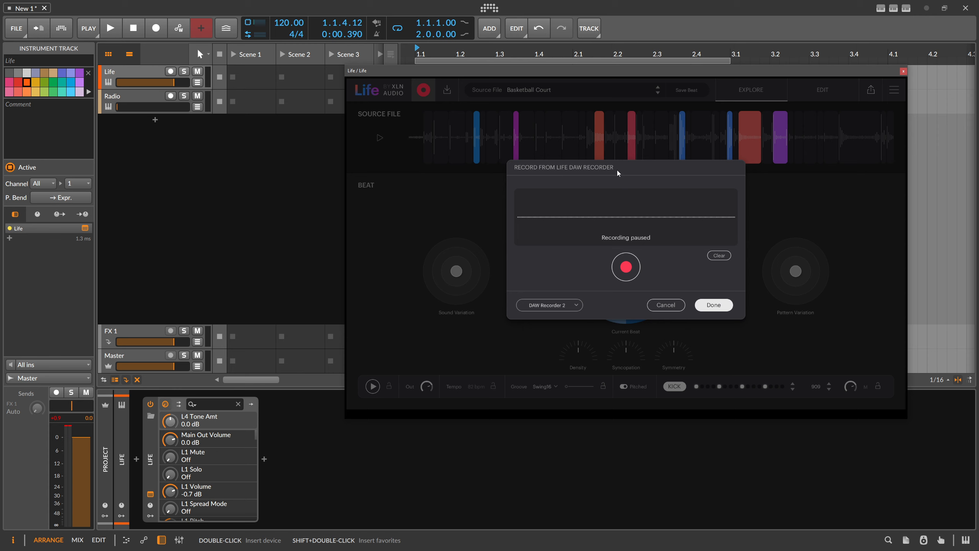
left_click(149, 96)
left_click(150, 493)
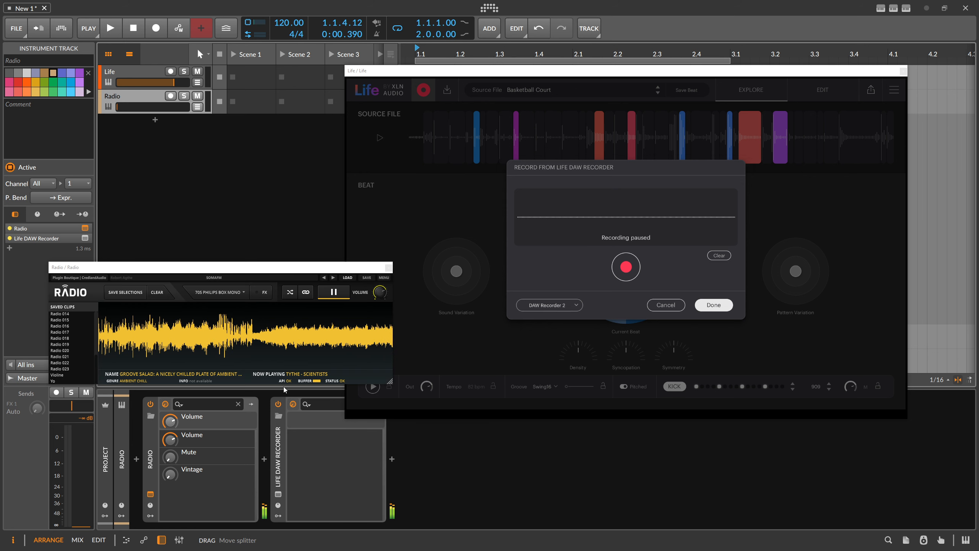
left_click(347, 277)
mouse_move(365, 303)
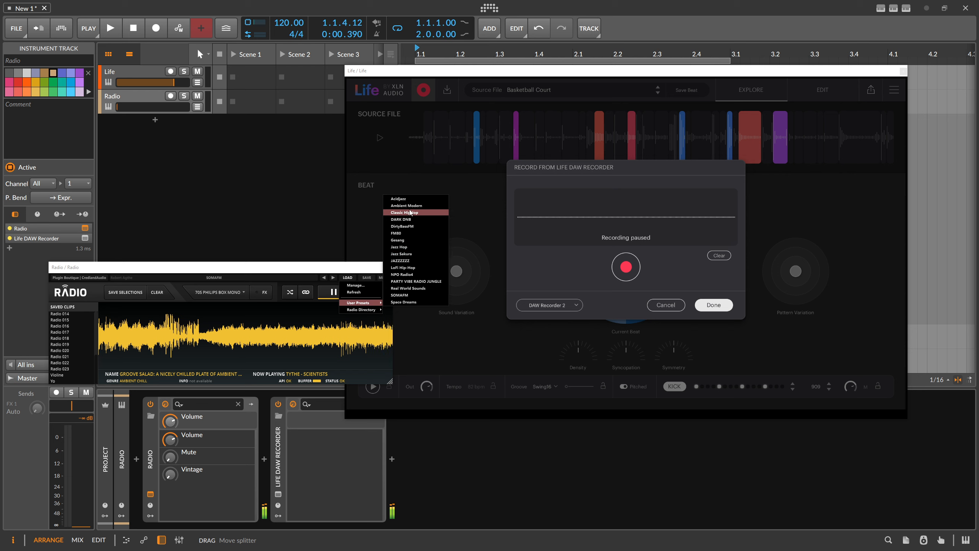
left_click(405, 199)
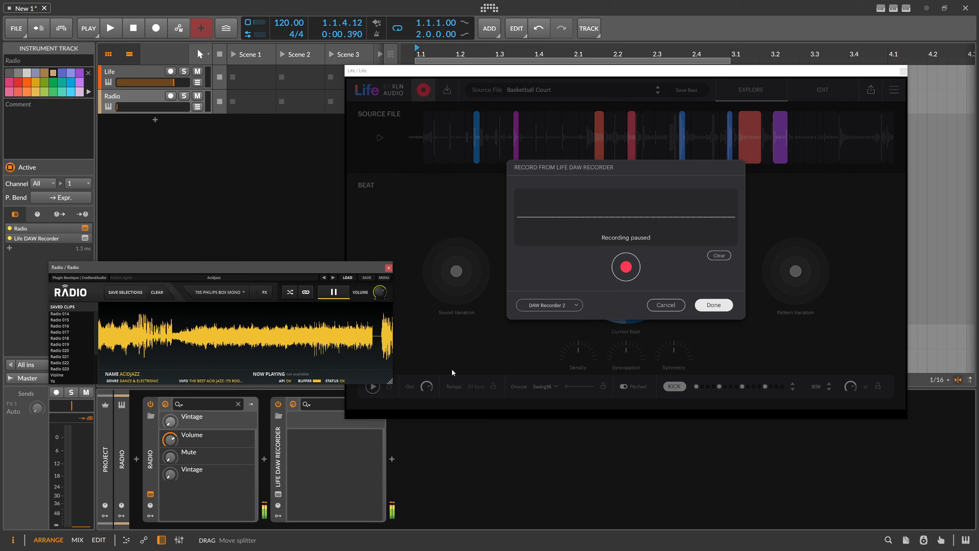
Step: Show the Life DAW Recorder plug-in window from the Radio track and place it above the Radio window
left_click(281, 493)
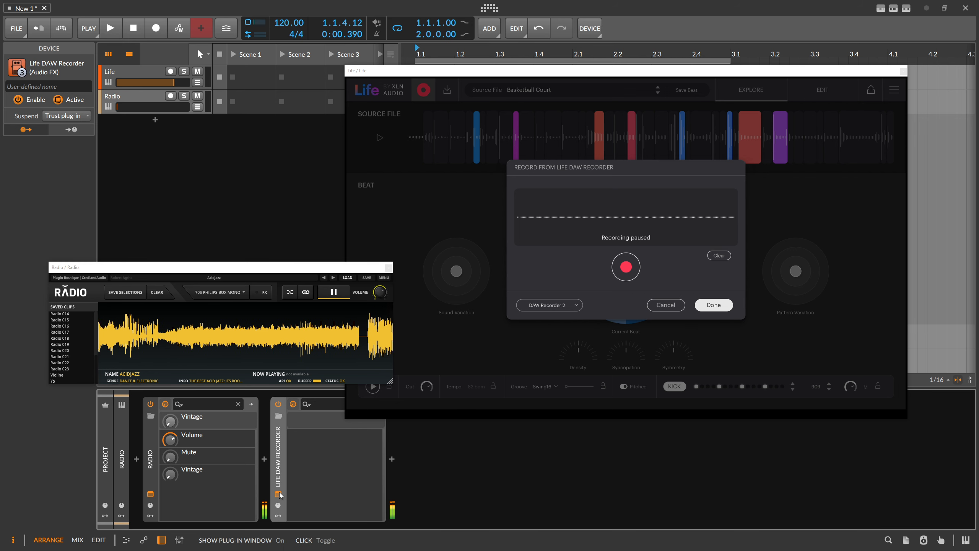
left_click(279, 494)
left_click_drag(219, 162, 249, 128)
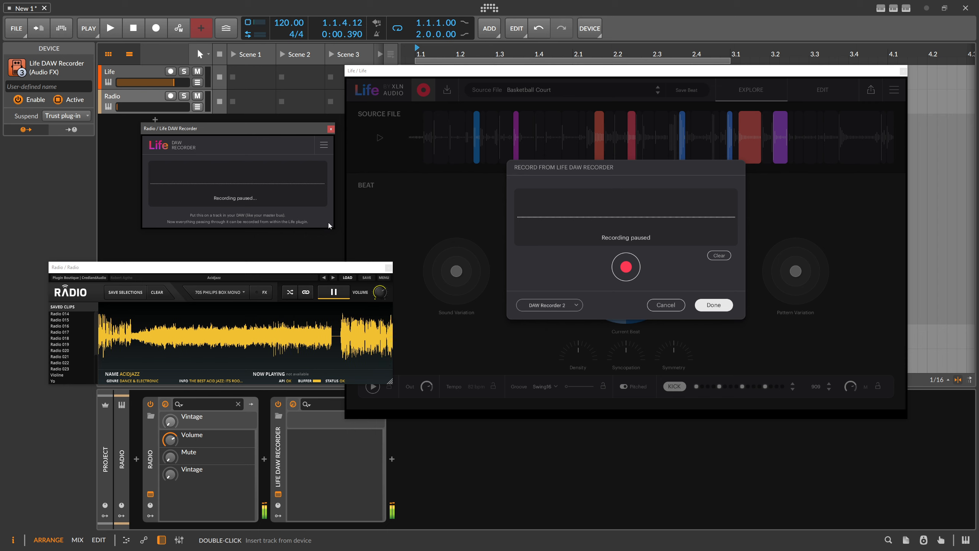
Step: Close the Radio plug-in window and choose DAW Recorder 1 as Life's recording source
left_click(387, 267)
left_click(252, 134)
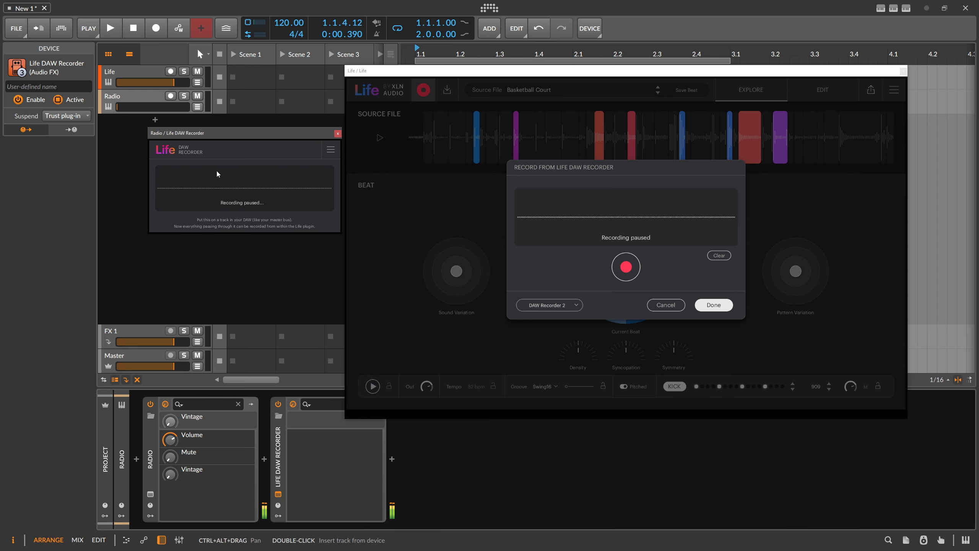
left_click(543, 305)
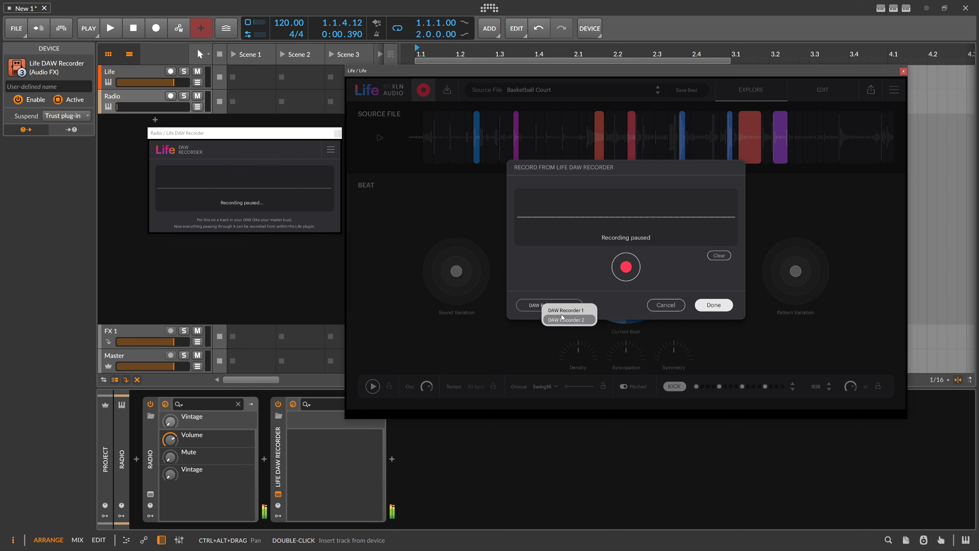
left_click(561, 310)
left_click(556, 307)
left_click(564, 320)
left_click(557, 309)
left_click(560, 312)
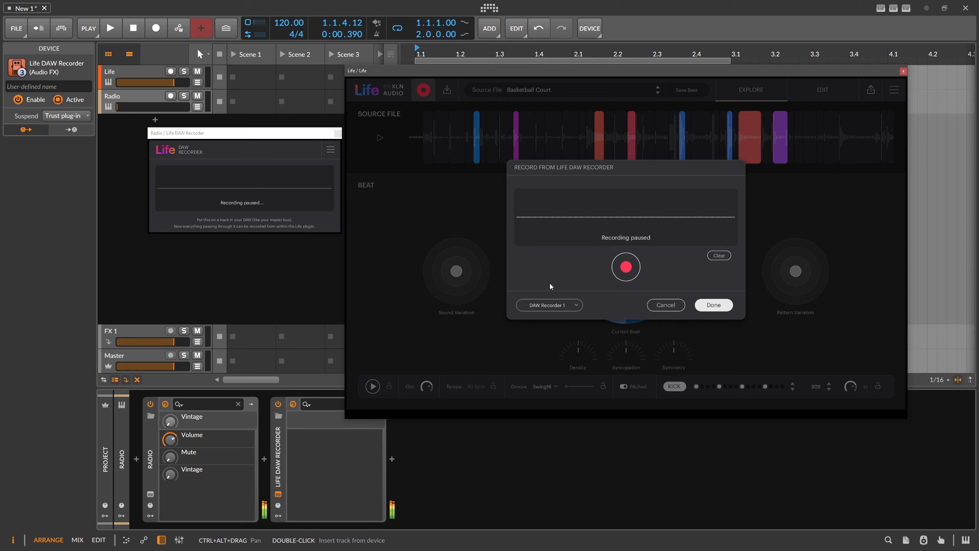
Step: Record several seconds of radio audio through the DAW Recorder and trim the import to about its first 2 seconds
left_click(617, 276)
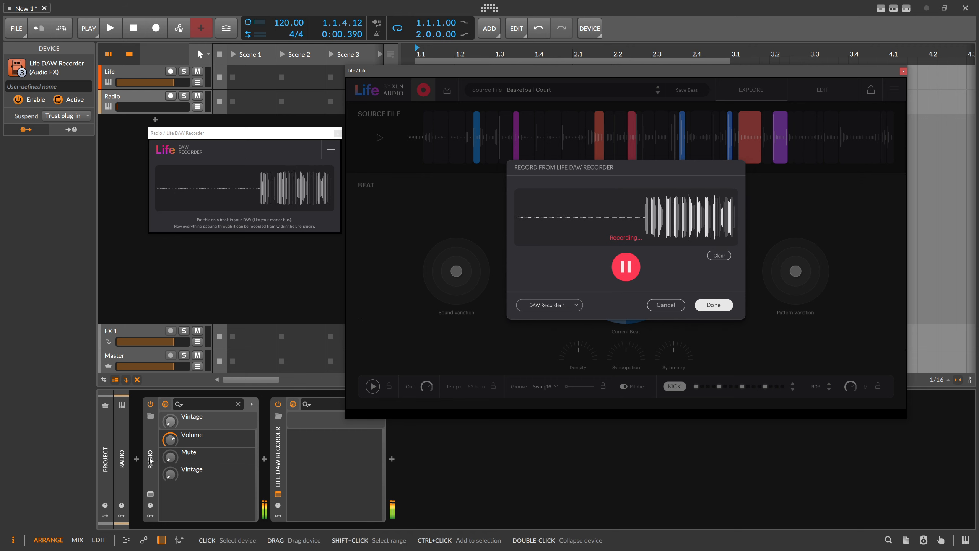
left_click(635, 272)
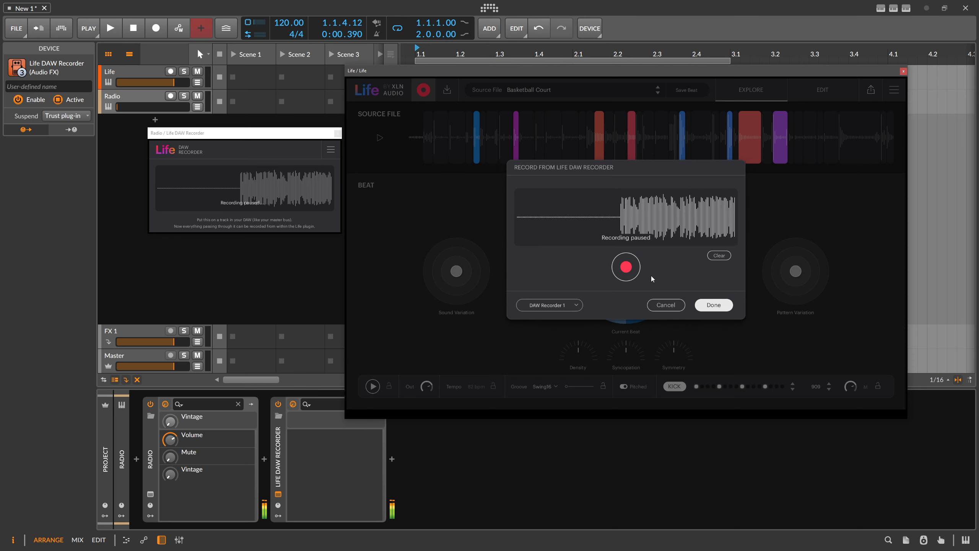
left_click(708, 305)
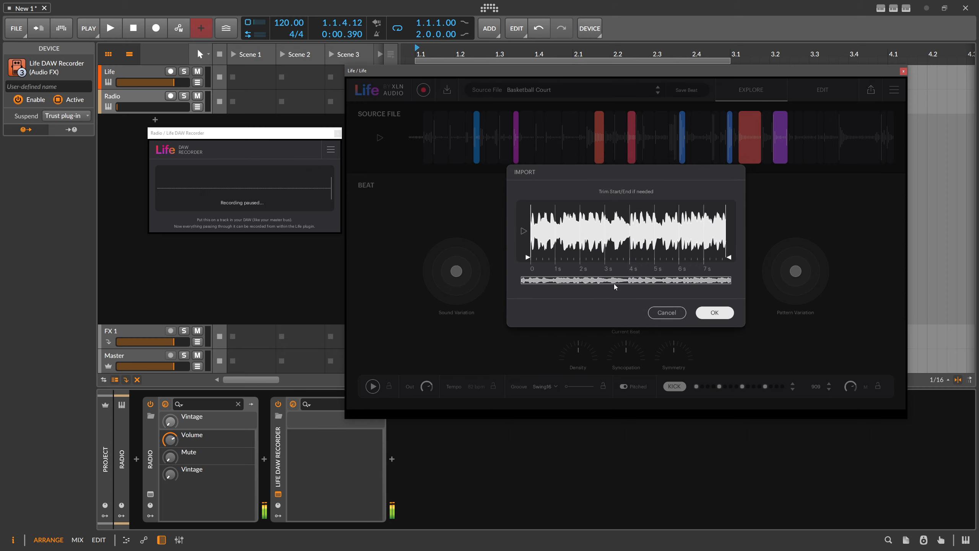
left_click_drag(737, 260, 584, 258)
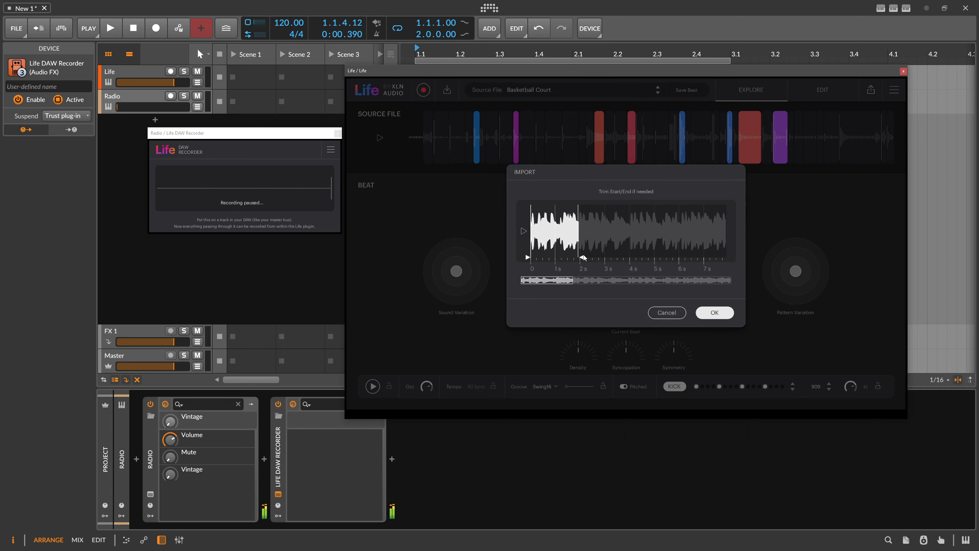
left_click(701, 315)
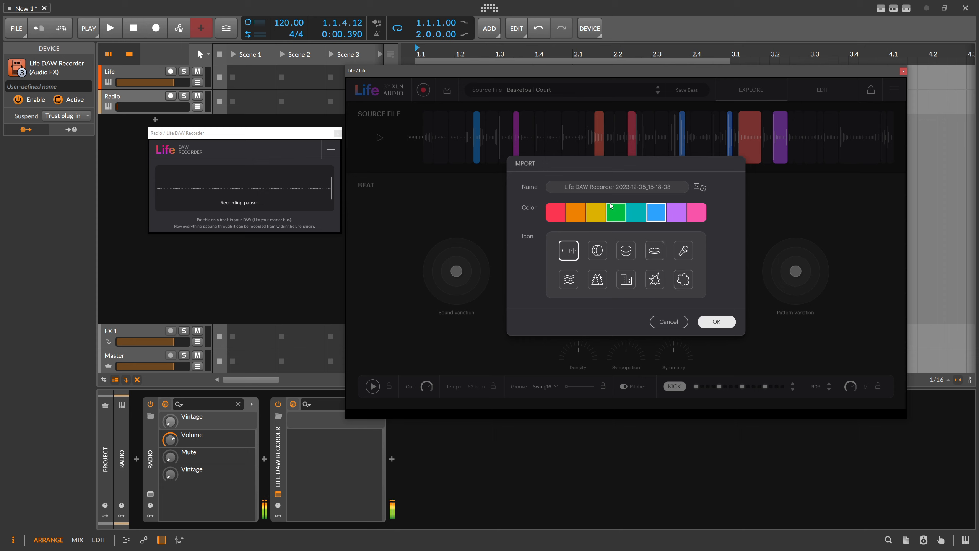
Step: Import the recording with the randomized name Vivid Terrace, a purple colour, and the wavy-lines icon
left_click(697, 189)
left_click(675, 213)
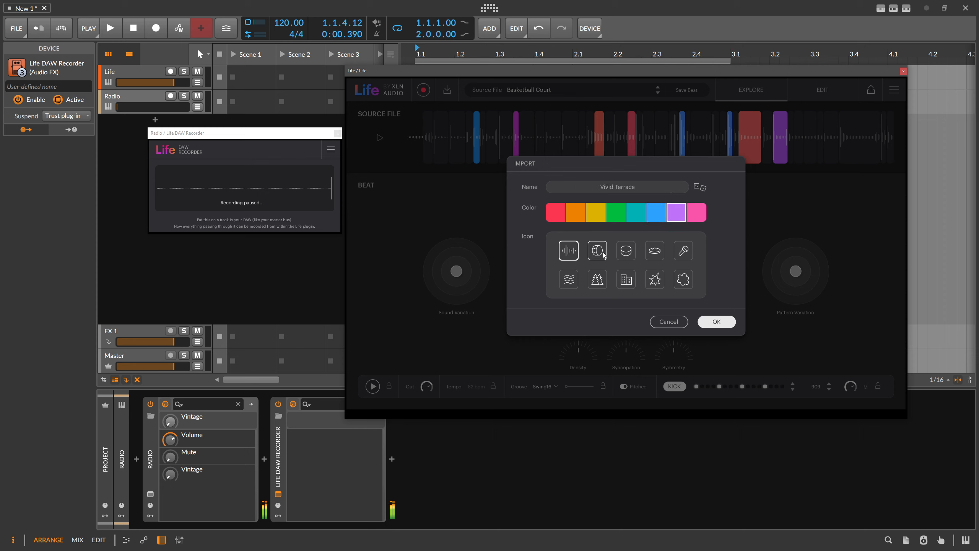
left_click(569, 279)
left_click(716, 323)
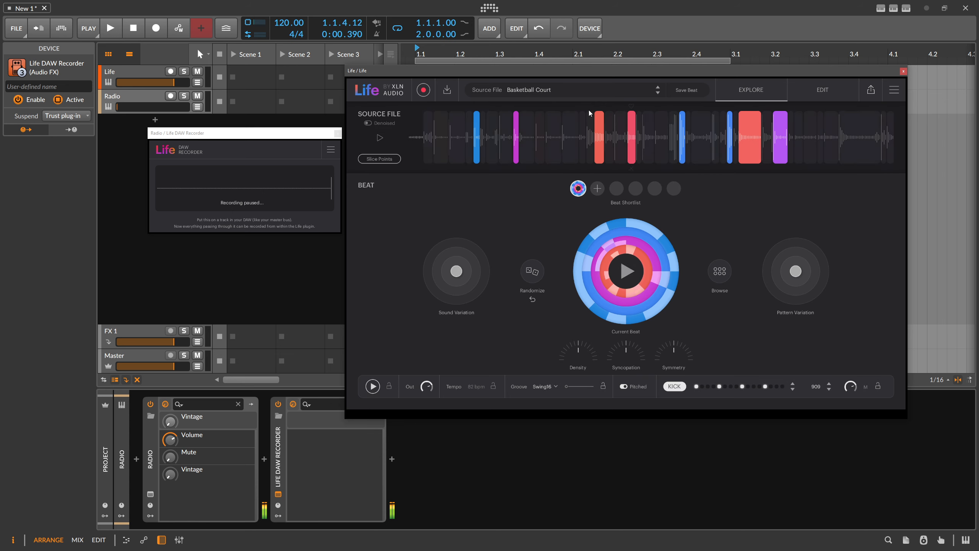
Step: Find Vivid Terrace among the source files, preview it, and load it
left_click(545, 90)
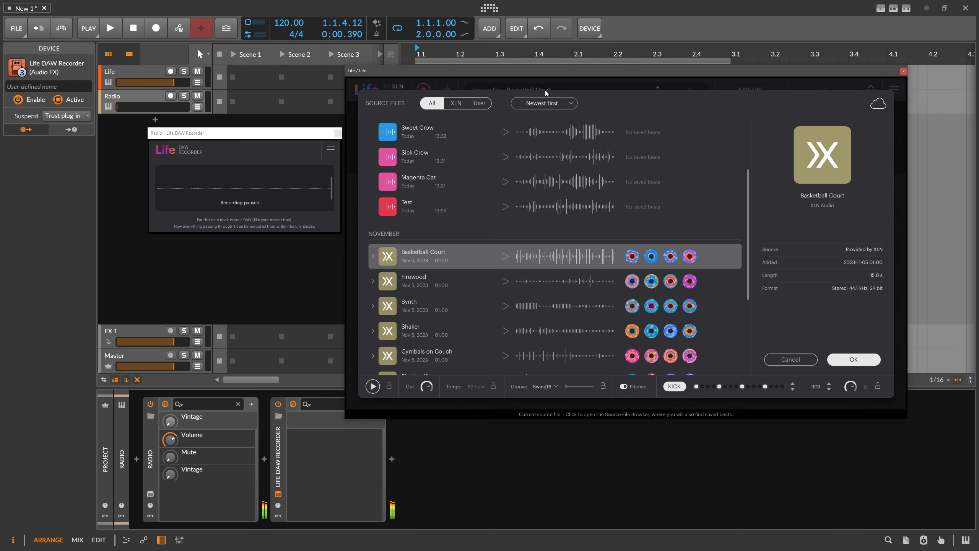
scroll(538, 134, "up", 3)
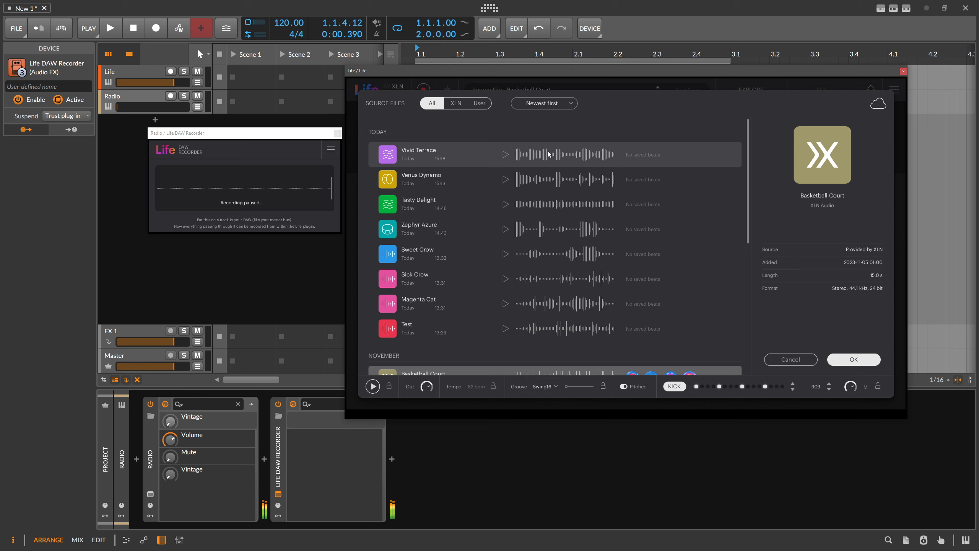
left_click(547, 152)
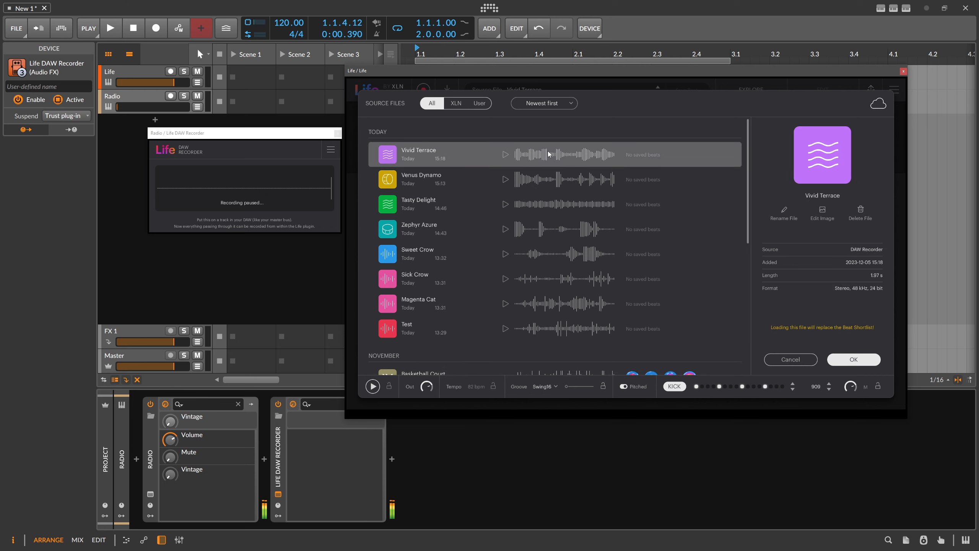
left_click(505, 154)
left_click(842, 357)
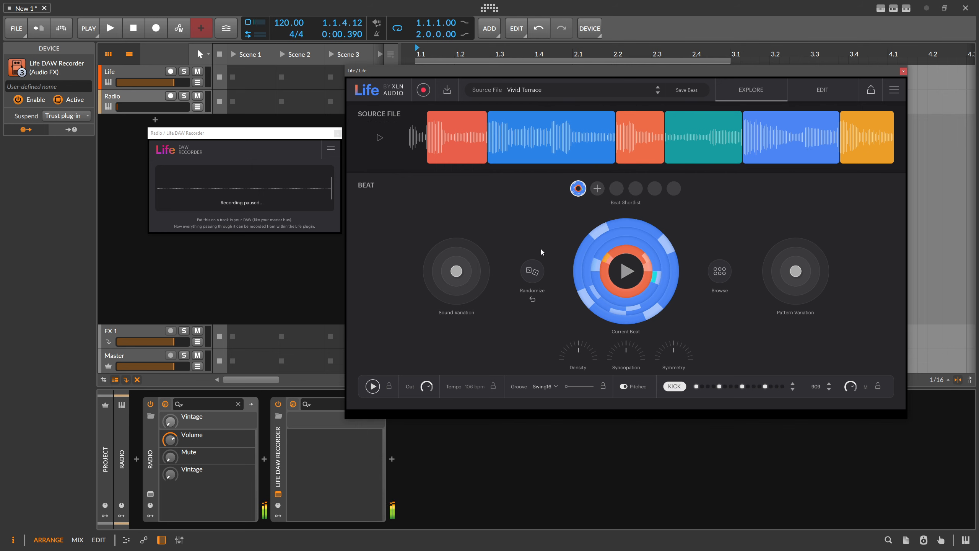
Step: Randomize the Vivid Terrace beat several times and close the Life DAW Recorder window
left_click(529, 275)
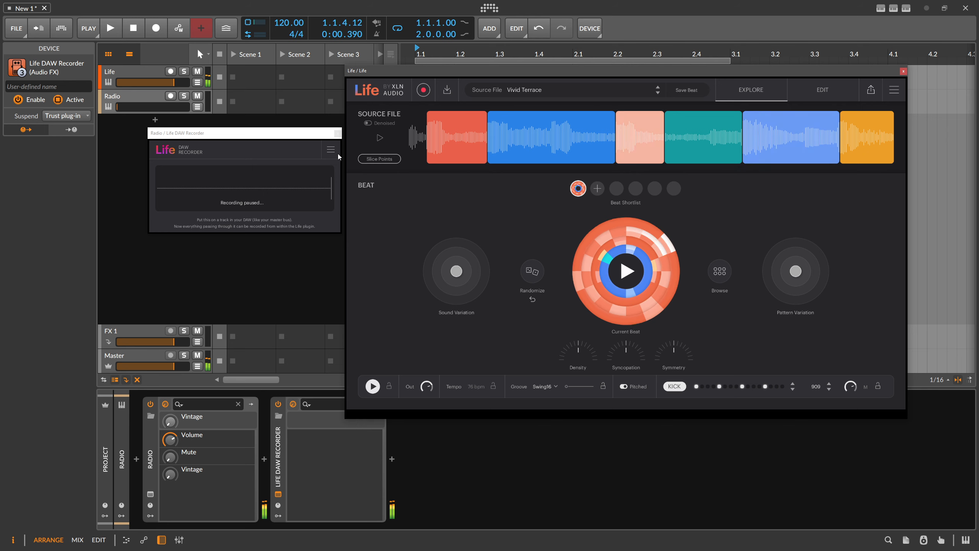
left_click(297, 150)
left_click(332, 138)
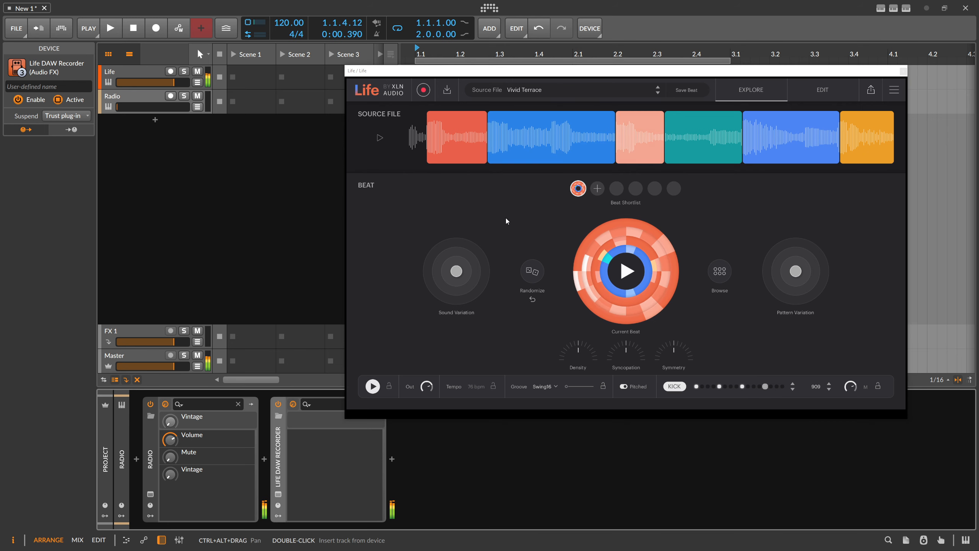
left_click(536, 273)
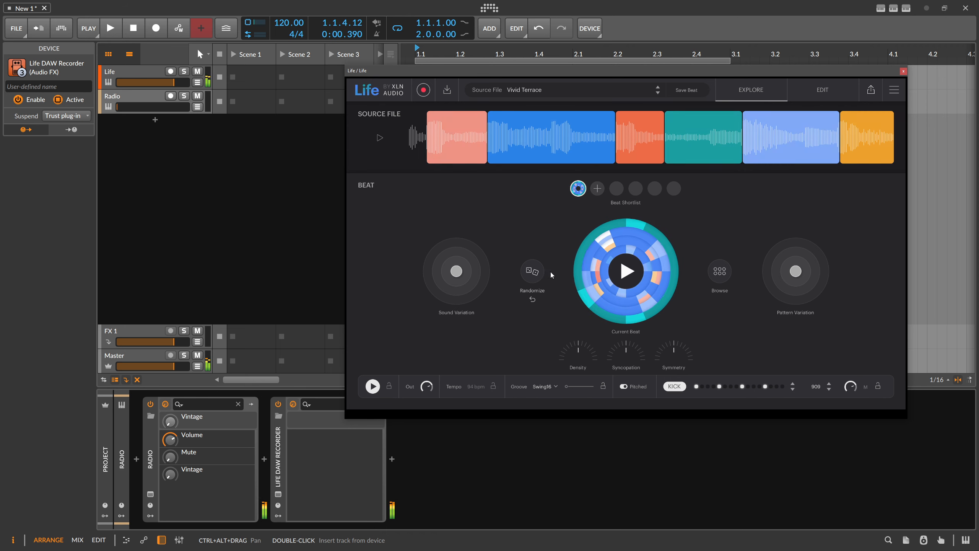
left_click(536, 272)
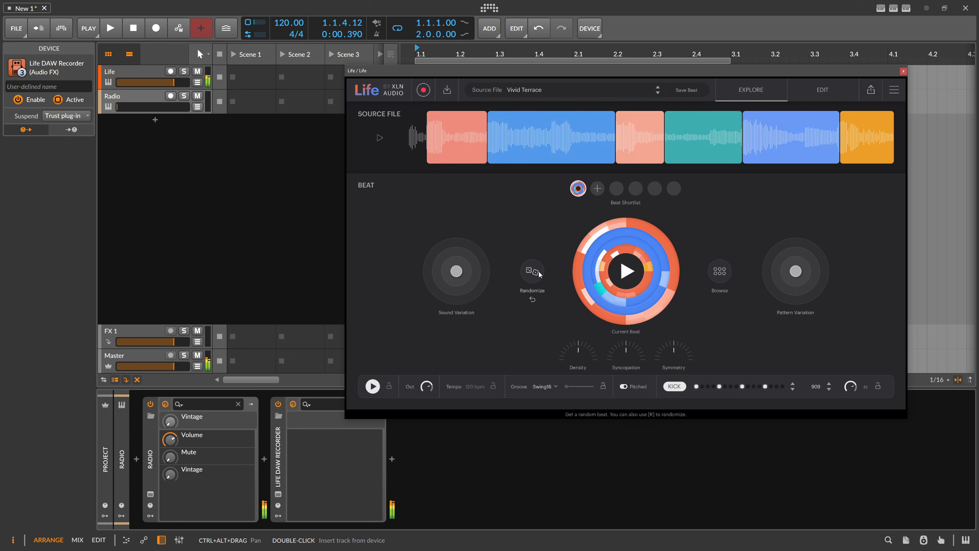
Step: Try a strong sound variation on the beat, leaving it slightly off centre, and offset the pattern variation slightly
left_click_drag(456, 271, 432, 285)
mouse_move(795, 271)
left_mouse_down()
mouse_move(783, 296)
mouse_move(771, 271)
mouse_move(798, 273)
left_mouse_up()
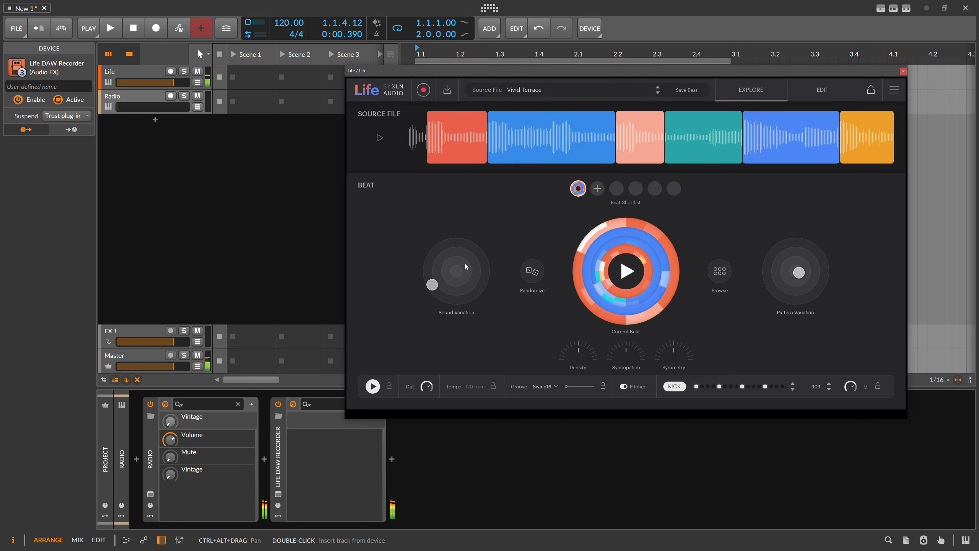
left_click_drag(432, 285, 456, 266)
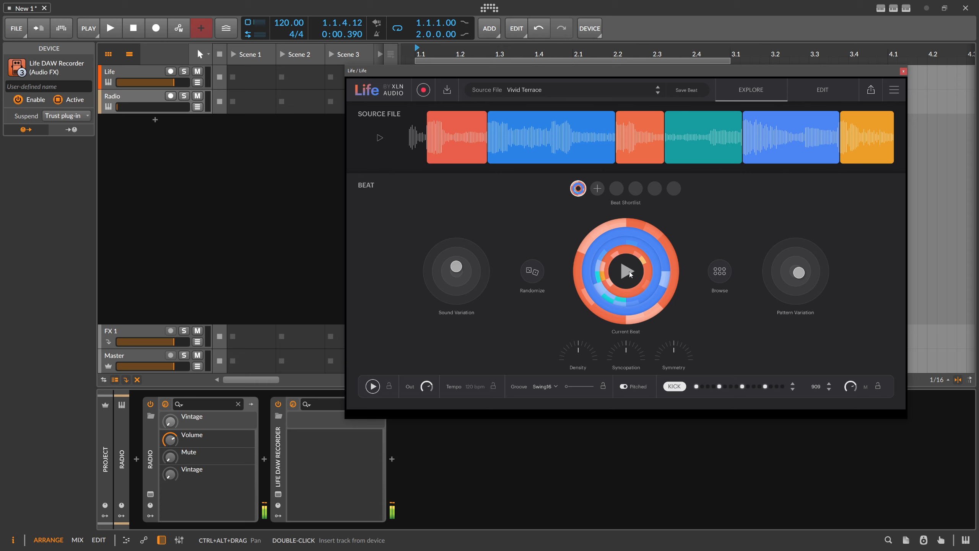
Step: Check the source file list, close it, and show the beat in the Edit view
left_click(547, 92)
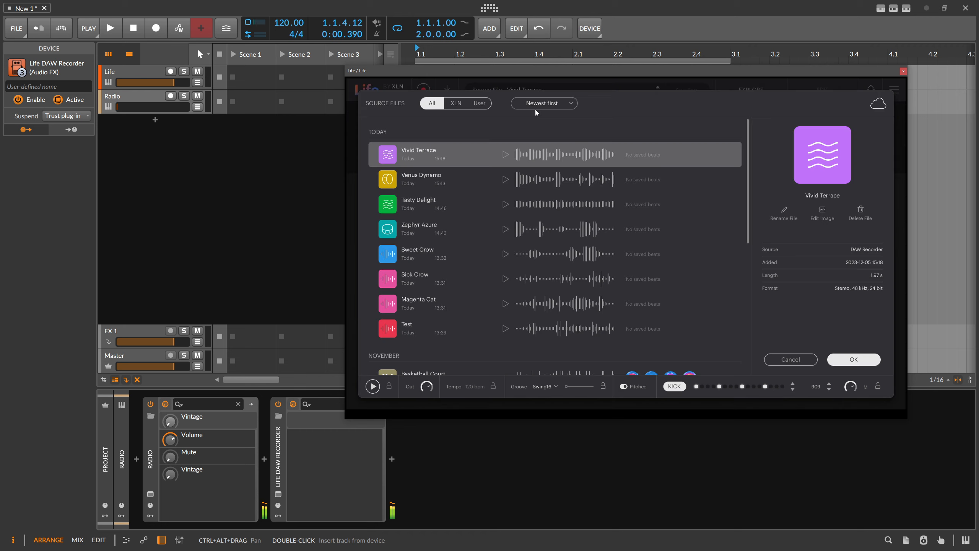
left_click(898, 97)
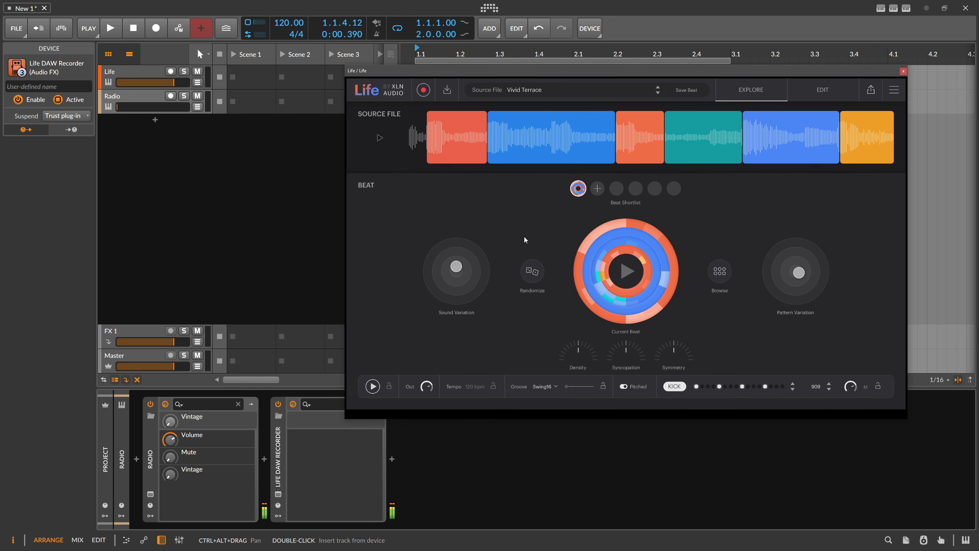
left_click(821, 93)
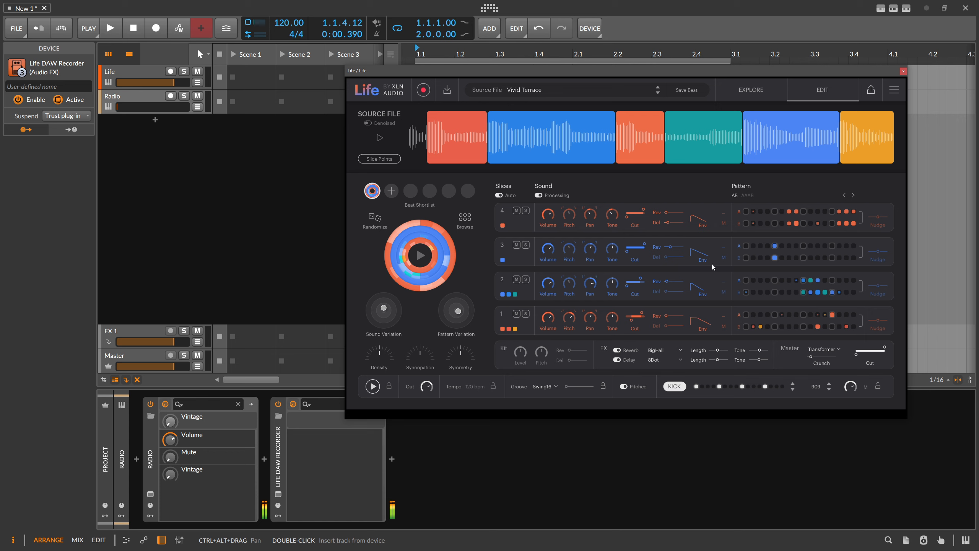
Step: Examine the export folder dialog, look through the source file list, and close both
left_click(870, 92)
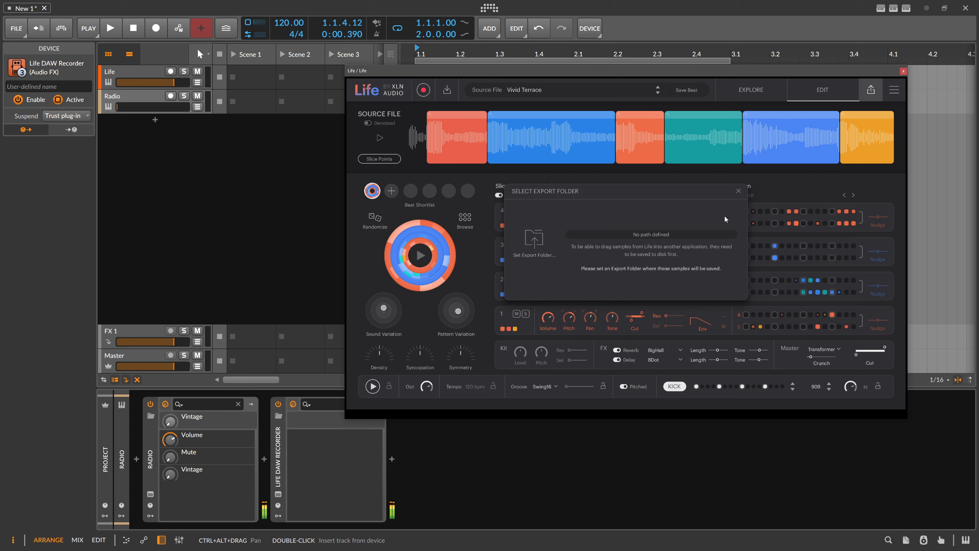
left_click(738, 191)
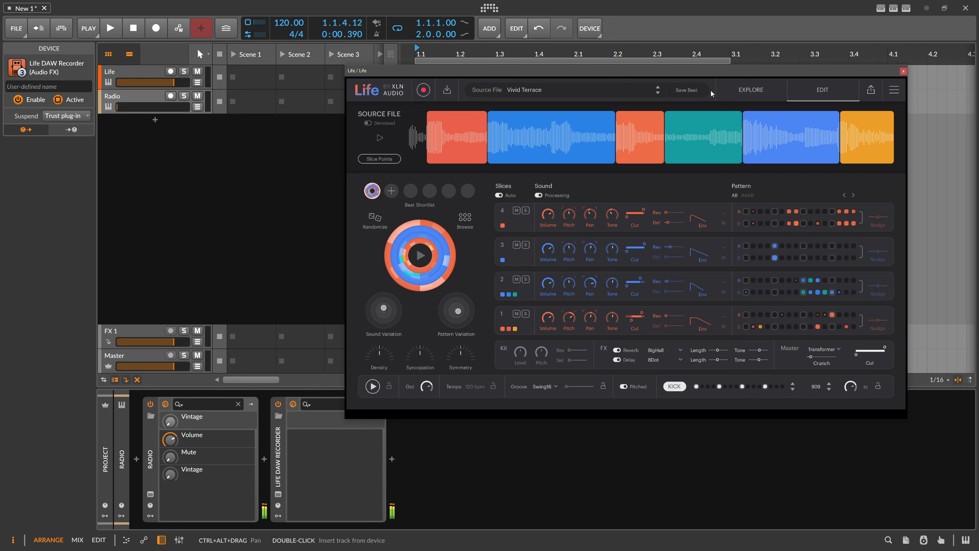
left_click(539, 92)
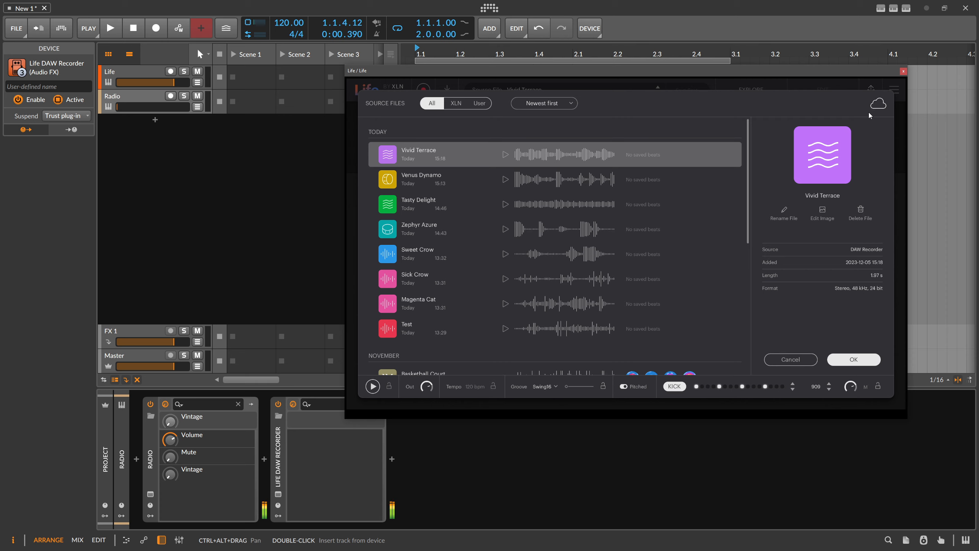
scroll(690, 179, "down", 5)
scroll(689, 179, "up", 5)
left_click(832, 87)
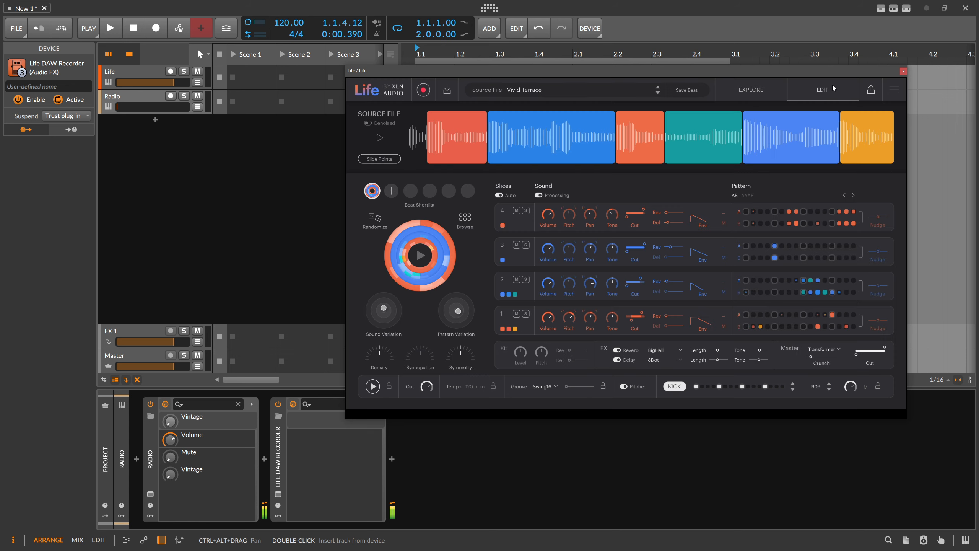
left_click_drag(667, 68, 656, 70)
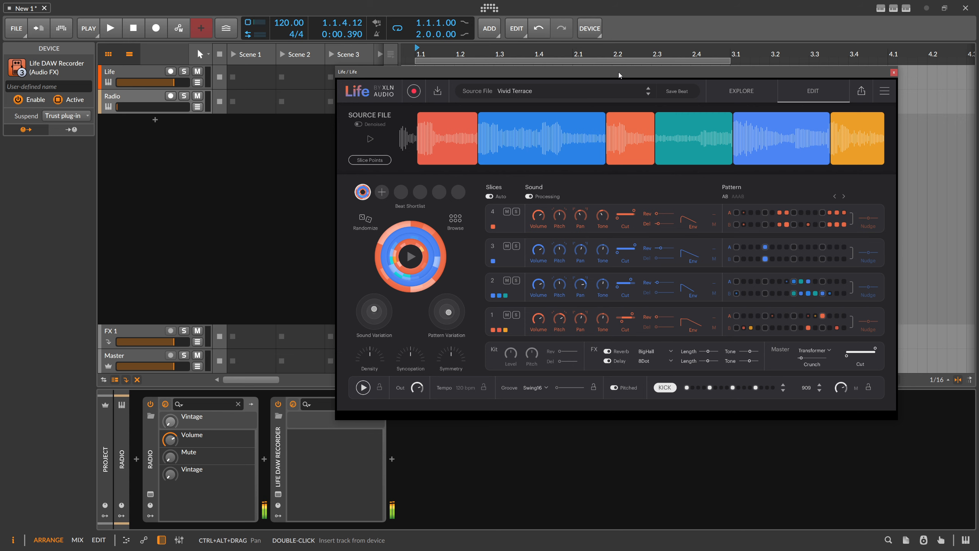
left_click_drag(618, 72, 611, 73)
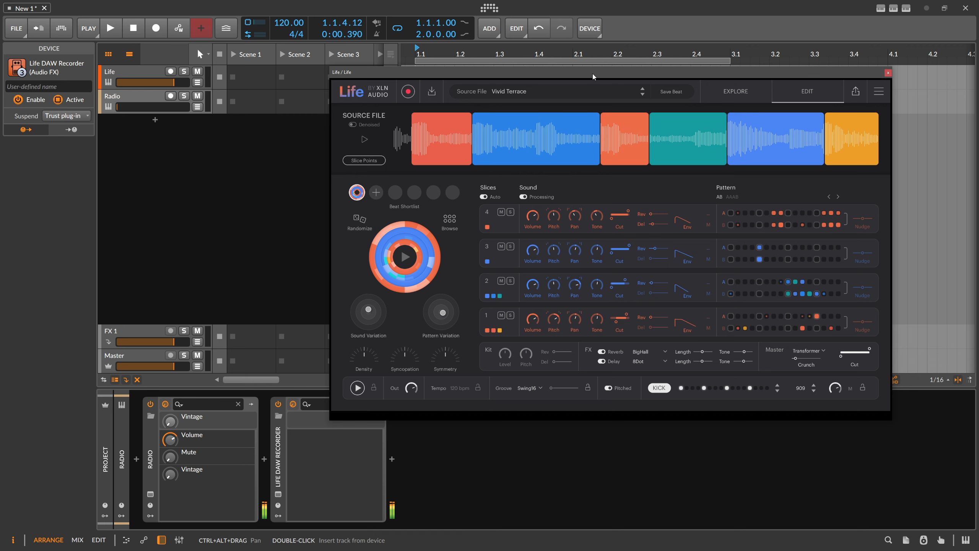
left_click_drag(601, 71, 574, 83)
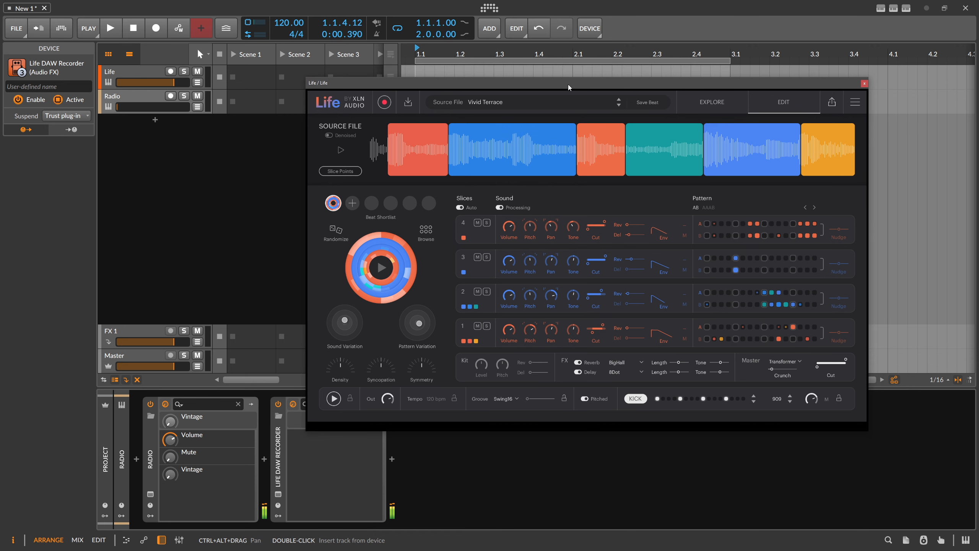